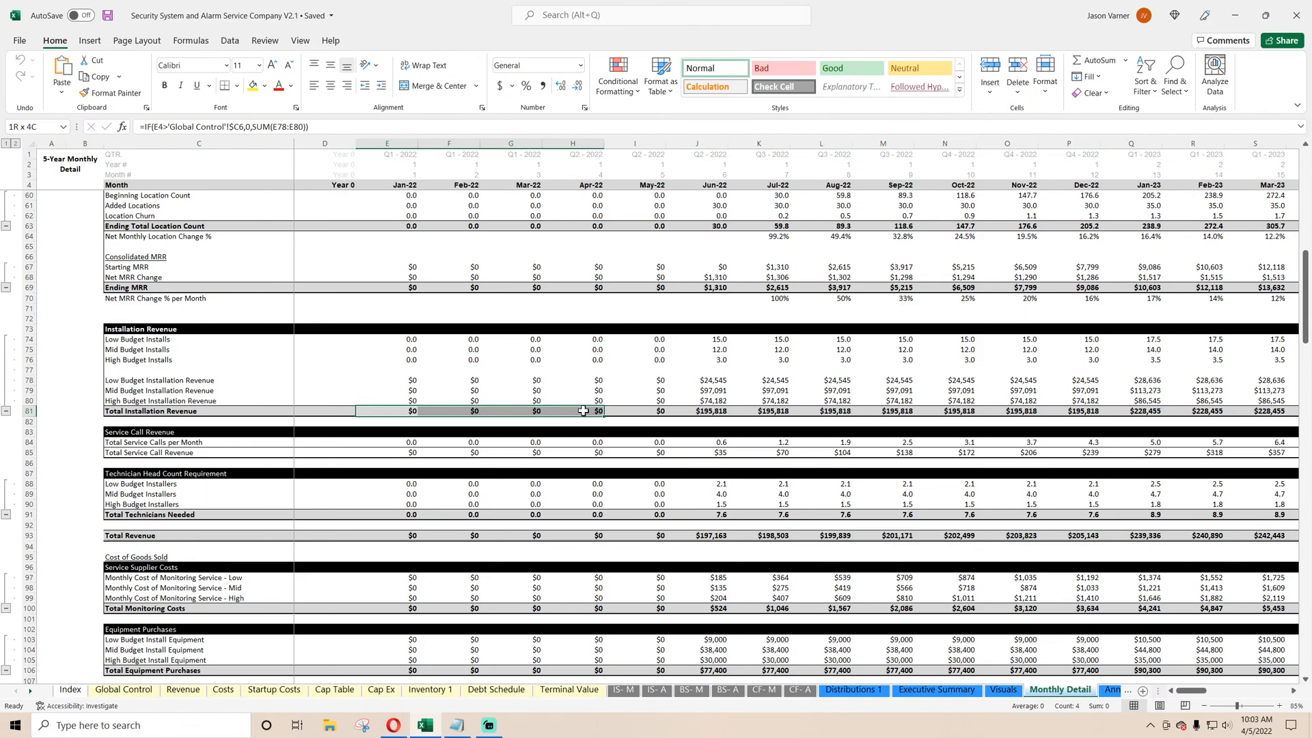
Review the Total Installation Revenue, Total Service Call Revenue and Ending MRR rows, and inspect the July 2022 consolidated Starting MRR formula.
{"action": "left_click_drag", "start_coordinate": [583, 411], "coordinate": [583, 411]}
{"action": "left_click_drag", "start_coordinate": [406, 453], "coordinate": [552, 462]}
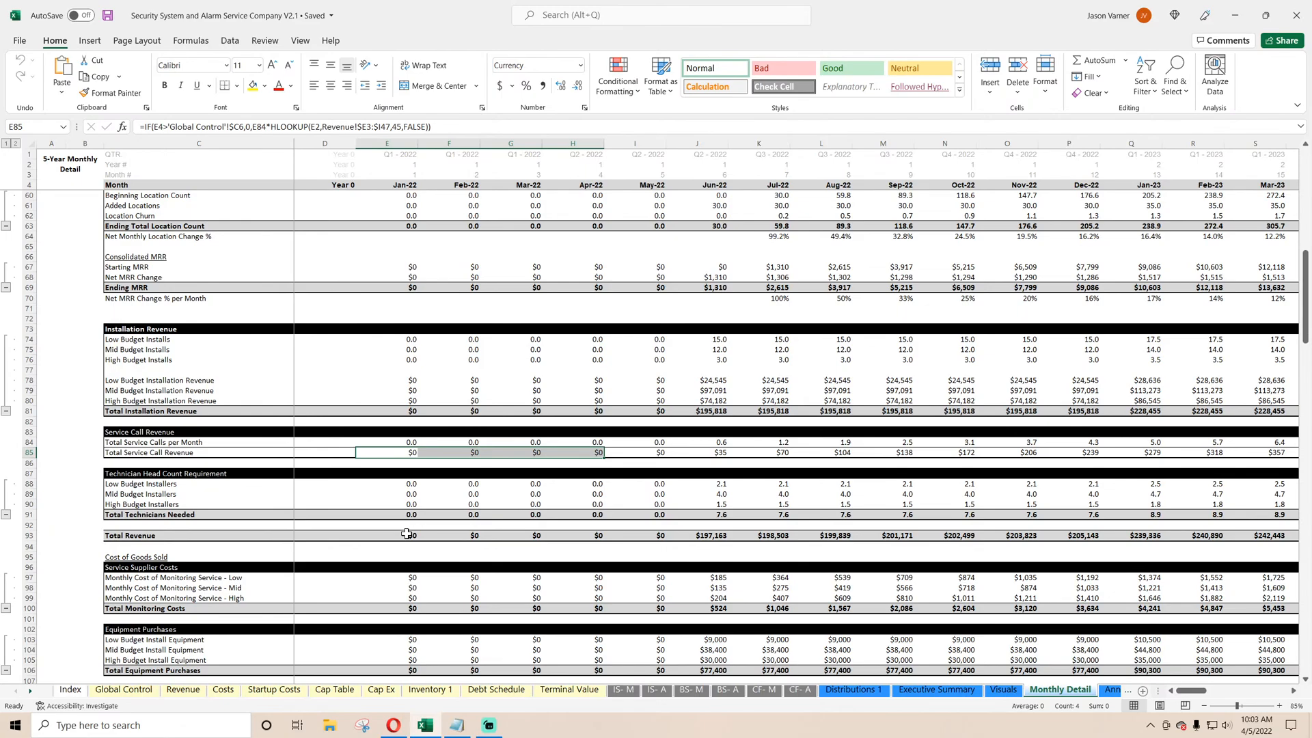
{"action": "scroll", "coordinate": [407, 534], "scroll_direction": "up", "scroll_amount": 4}
{"action": "left_click_drag", "start_coordinate": [410, 401], "coordinate": [888, 402]}
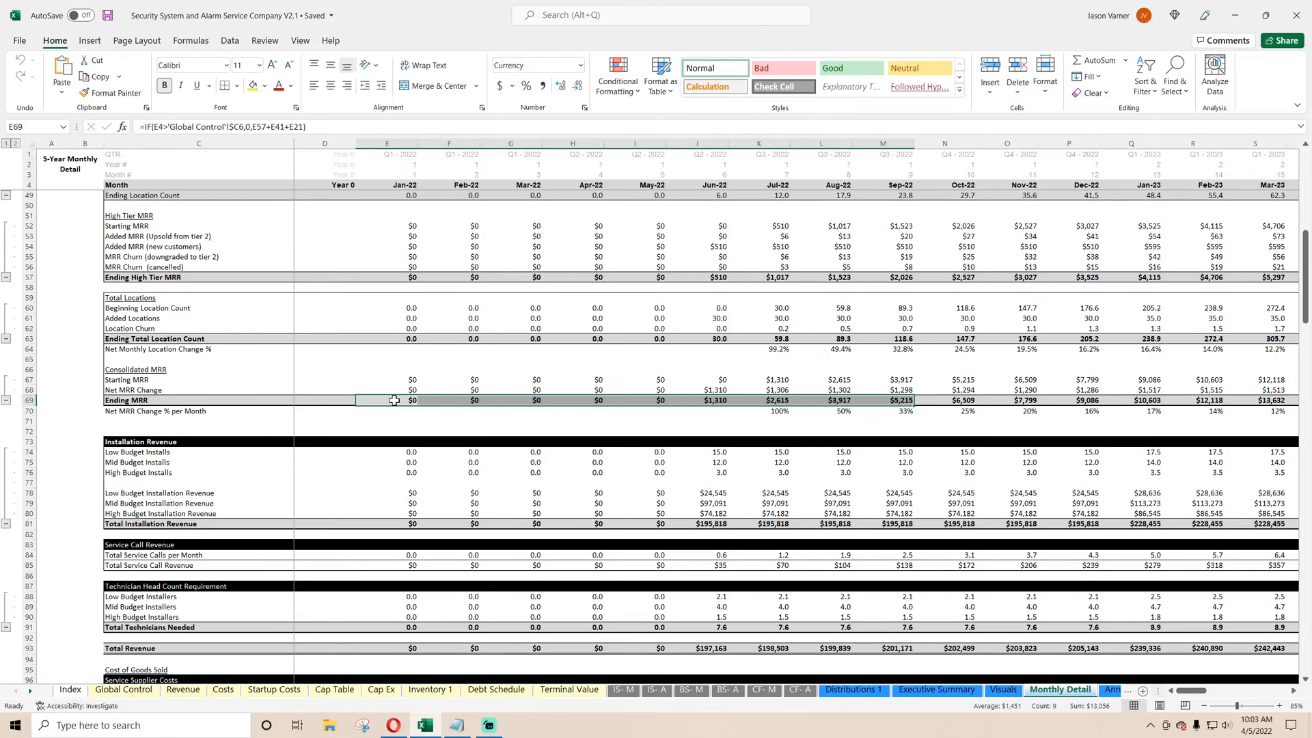
{"action": "left_click", "coordinate": [777, 381]}
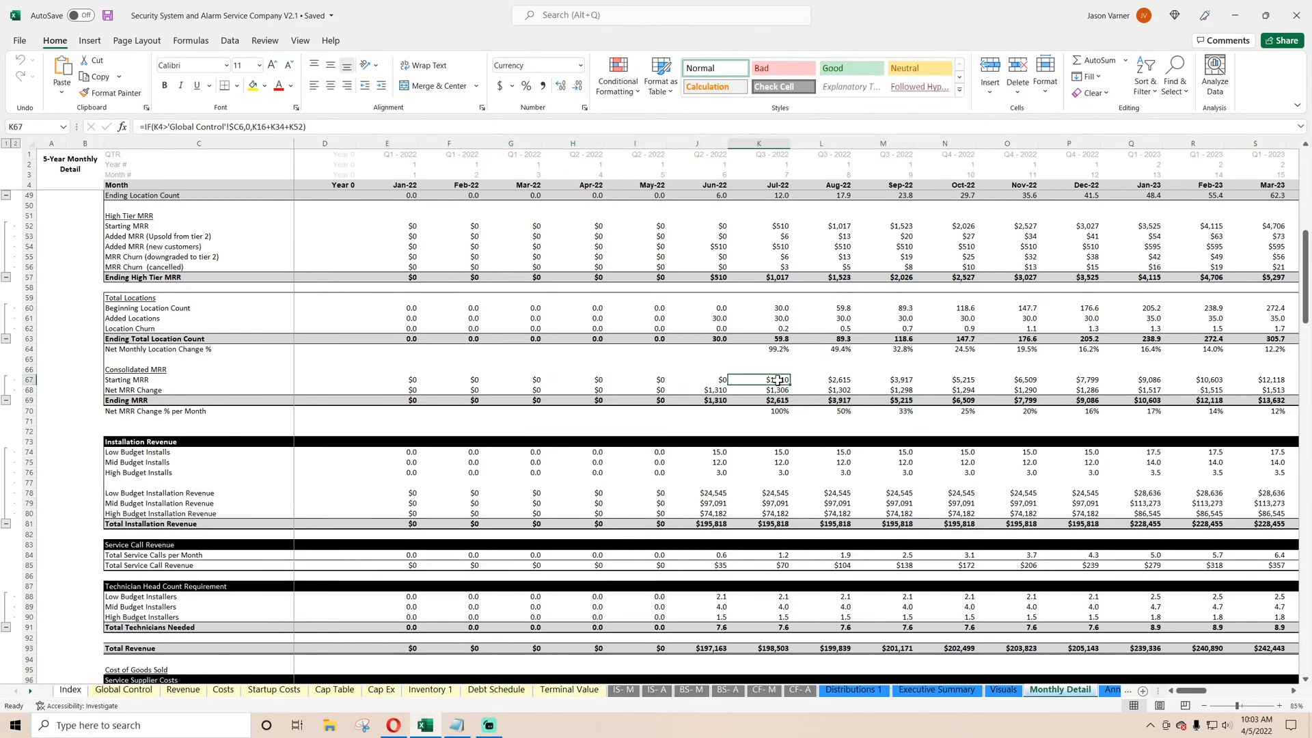
{"action": "double_click", "coordinate": [777, 381]}
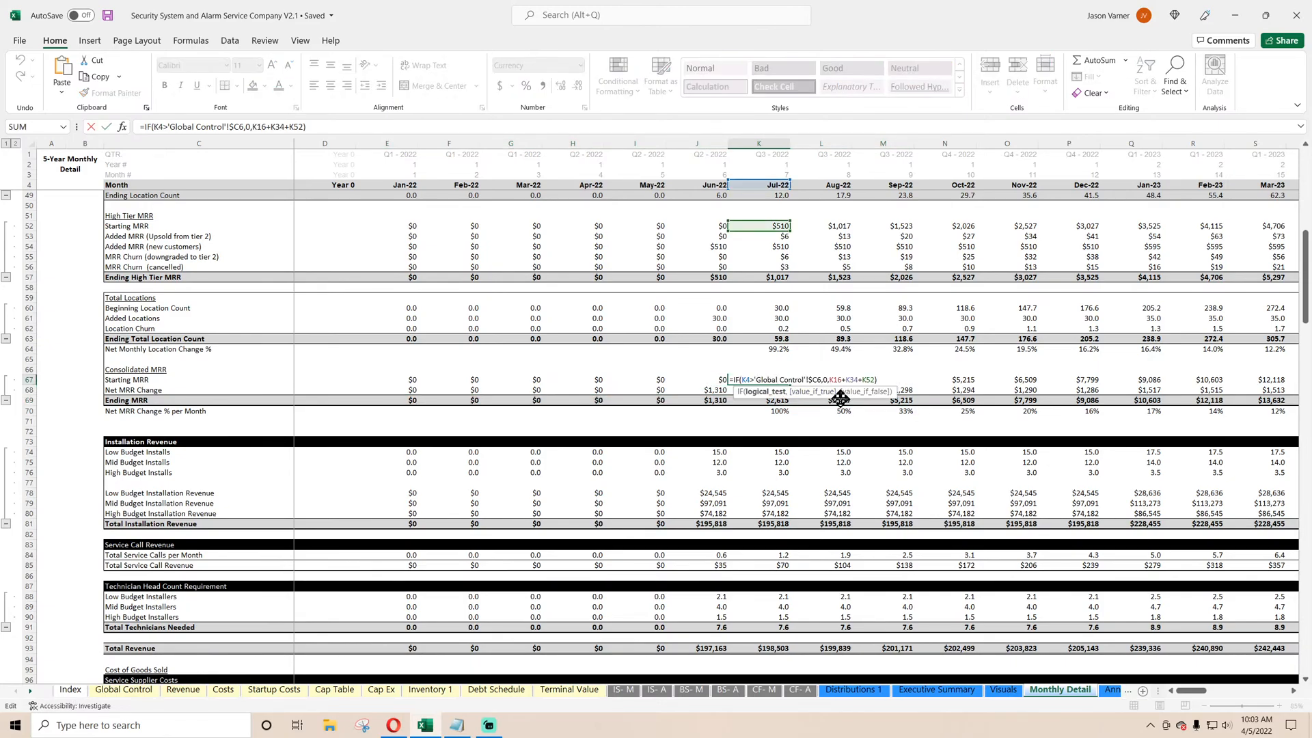
{"action": "key", "text": "Return"}
Inspect the High Tier Starting MRR formulas for July and August 2022.
{"action": "scroll", "coordinate": [706, 384], "scroll_direction": "up", "scroll_amount": 2}
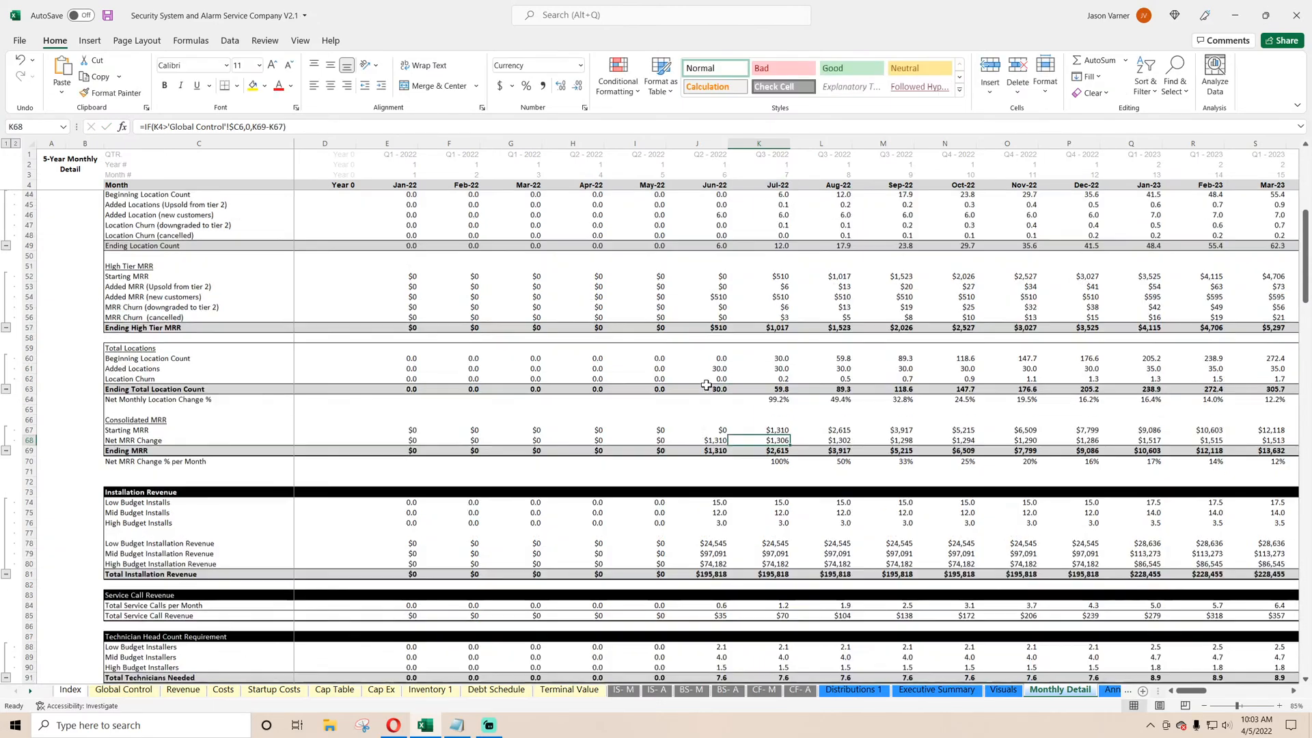
{"action": "scroll", "coordinate": [706, 385], "scroll_direction": "up", "scroll_amount": 2}
{"action": "left_click", "coordinate": [777, 340]}
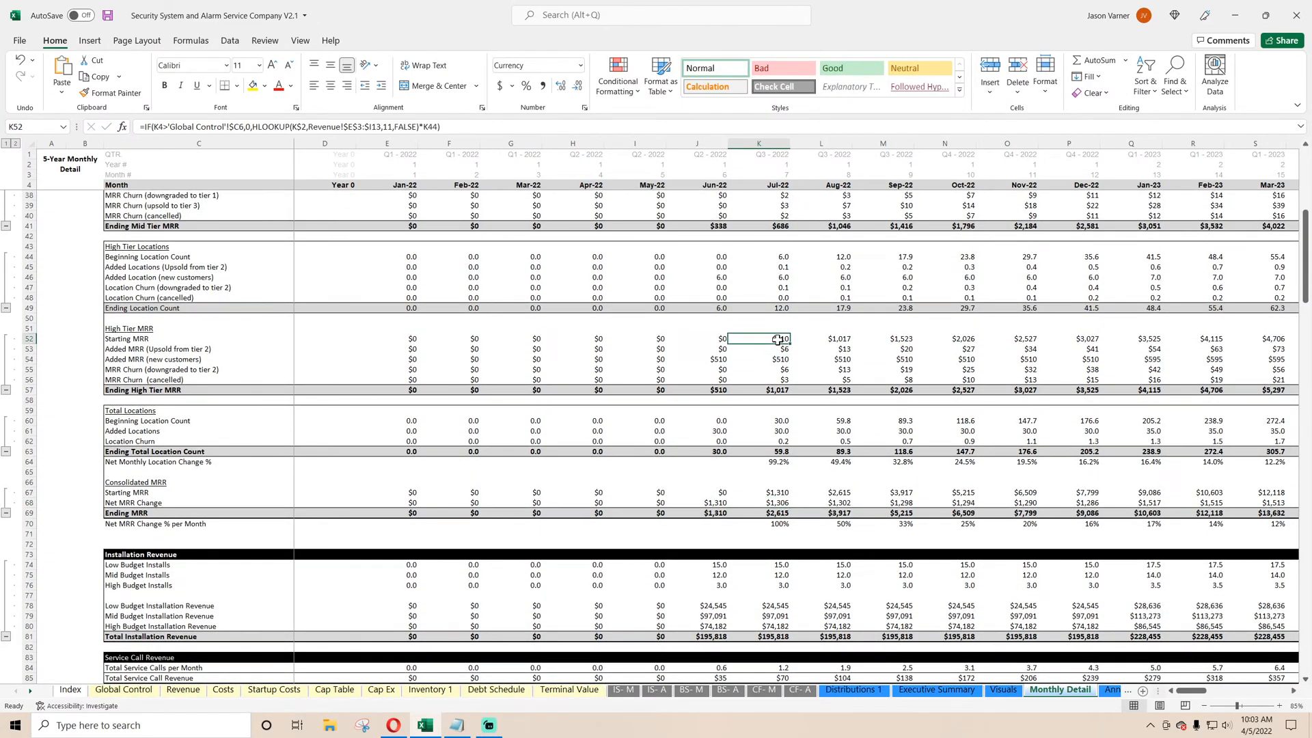
{"action": "double_click", "coordinate": [777, 339]}
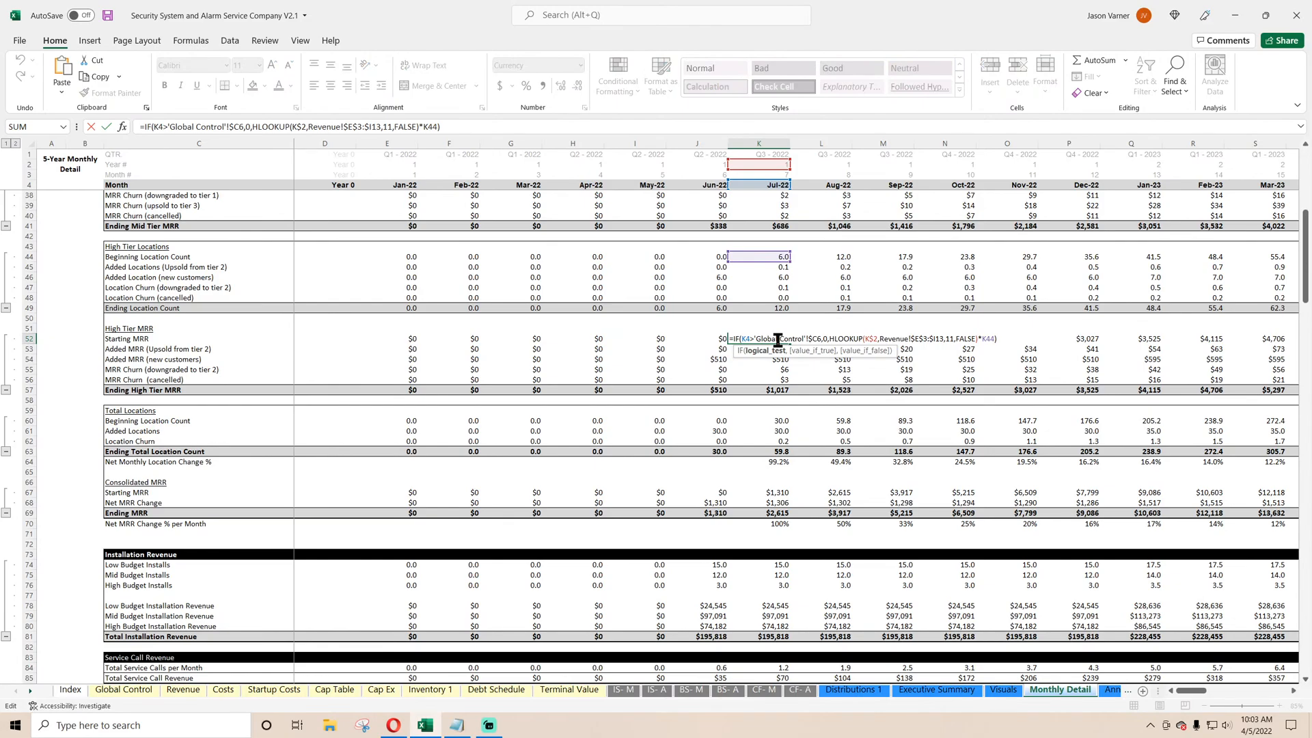
{"action": "key", "text": "Return"}
{"action": "double_click", "coordinate": [825, 339]}
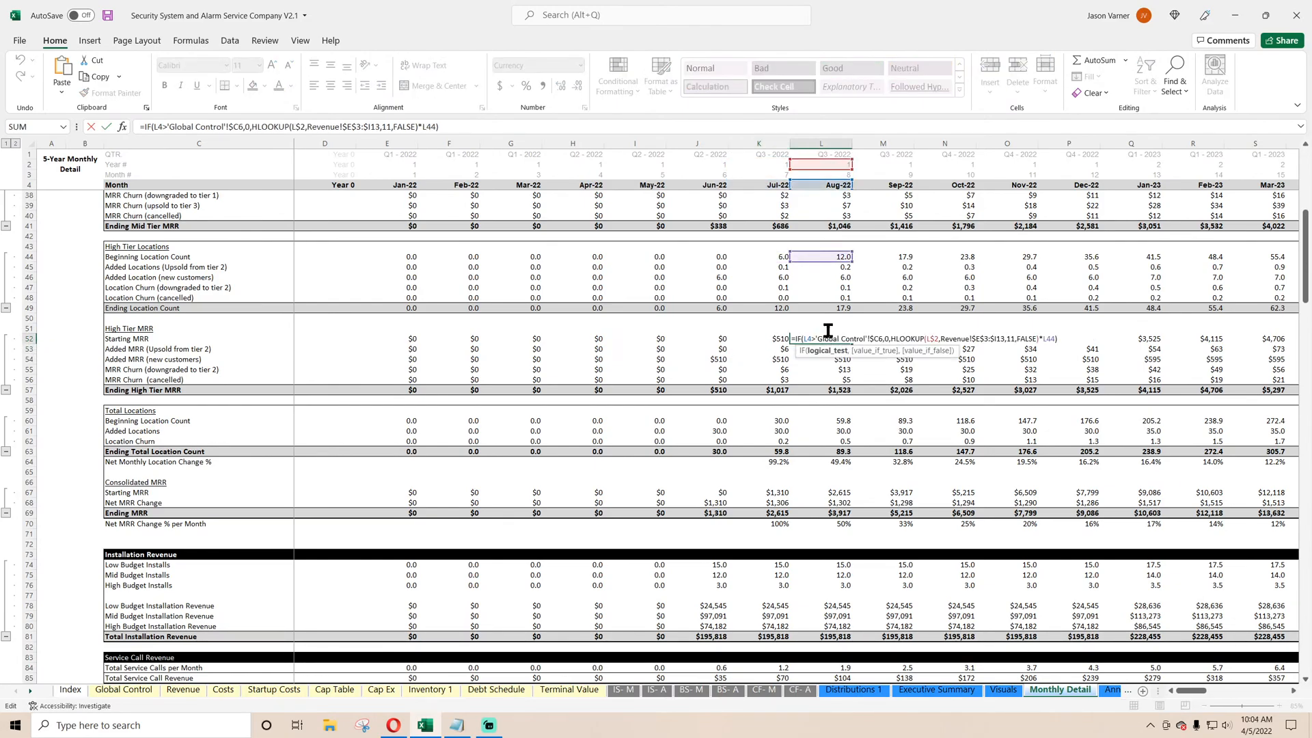
{"action": "key", "text": "Escape"}
Examine August 2022's High Tier formulas for Beginning Location Count, Starting MRR and Added MRR (Upsold from tier 2).
{"action": "scroll", "coordinate": [828, 331], "scroll_direction": "up", "scroll_amount": 4}
{"action": "double_click", "coordinate": [835, 369]}
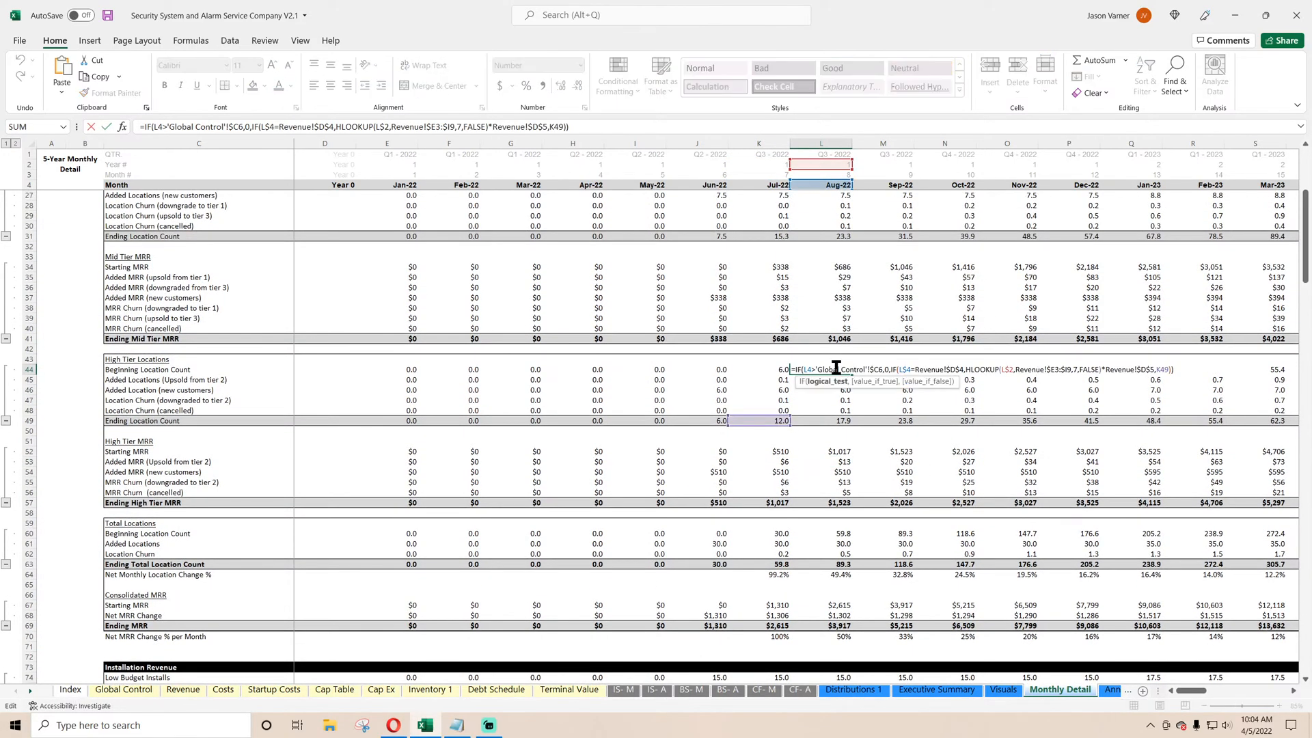
{"action": "key", "text": "Return"}
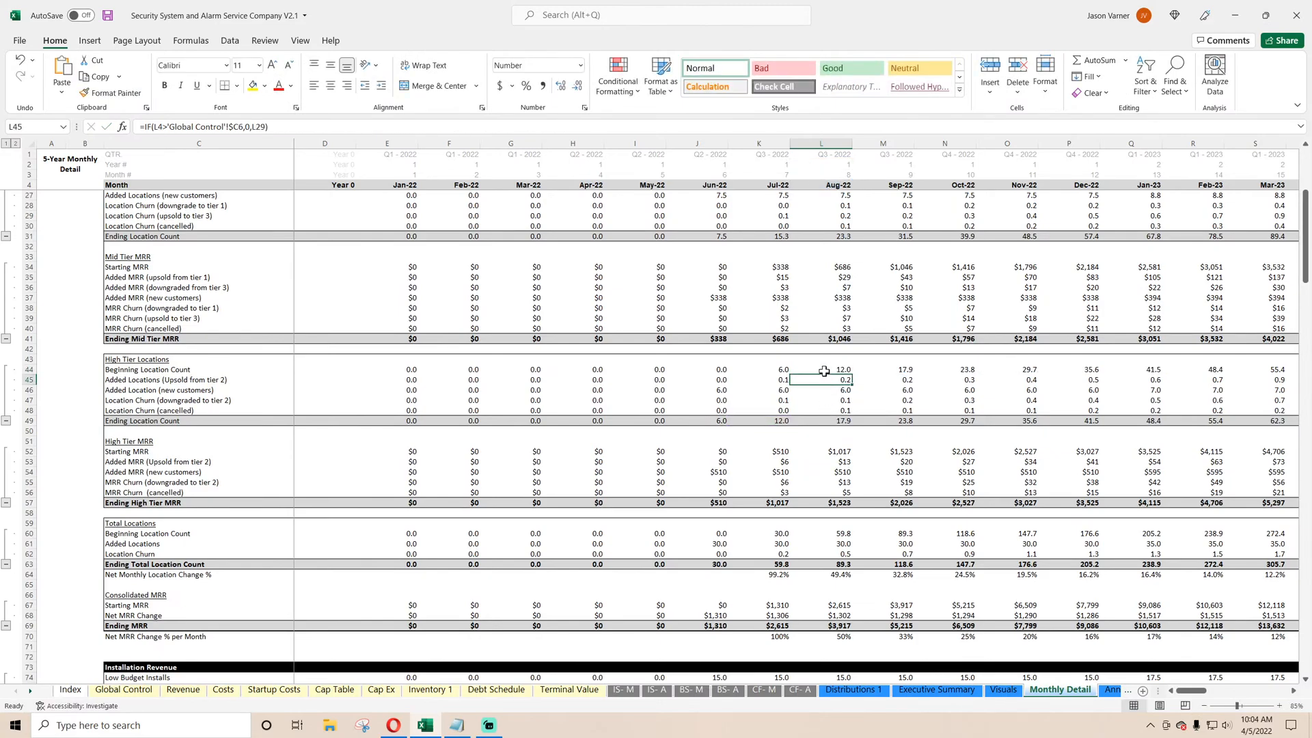
{"action": "double_click", "coordinate": [829, 449]}
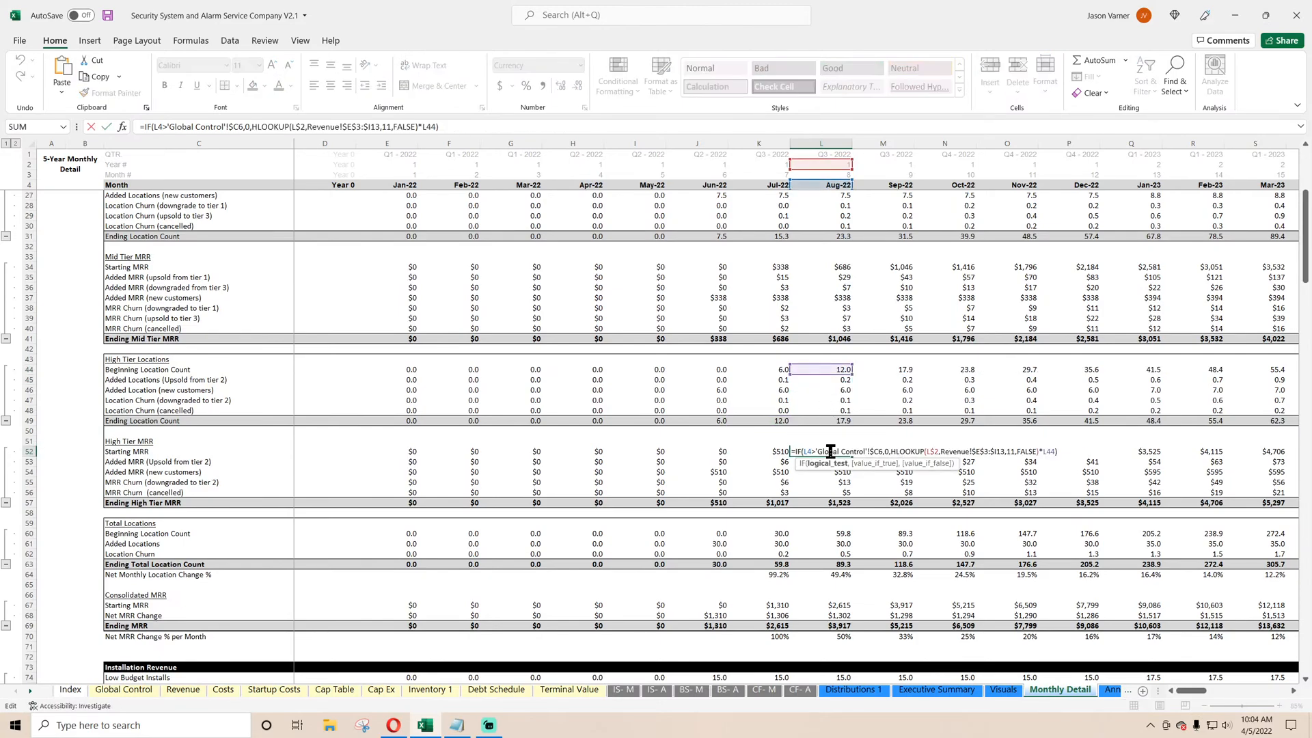
{"action": "key", "text": "Return"}
{"action": "double_click", "coordinate": [832, 462]}
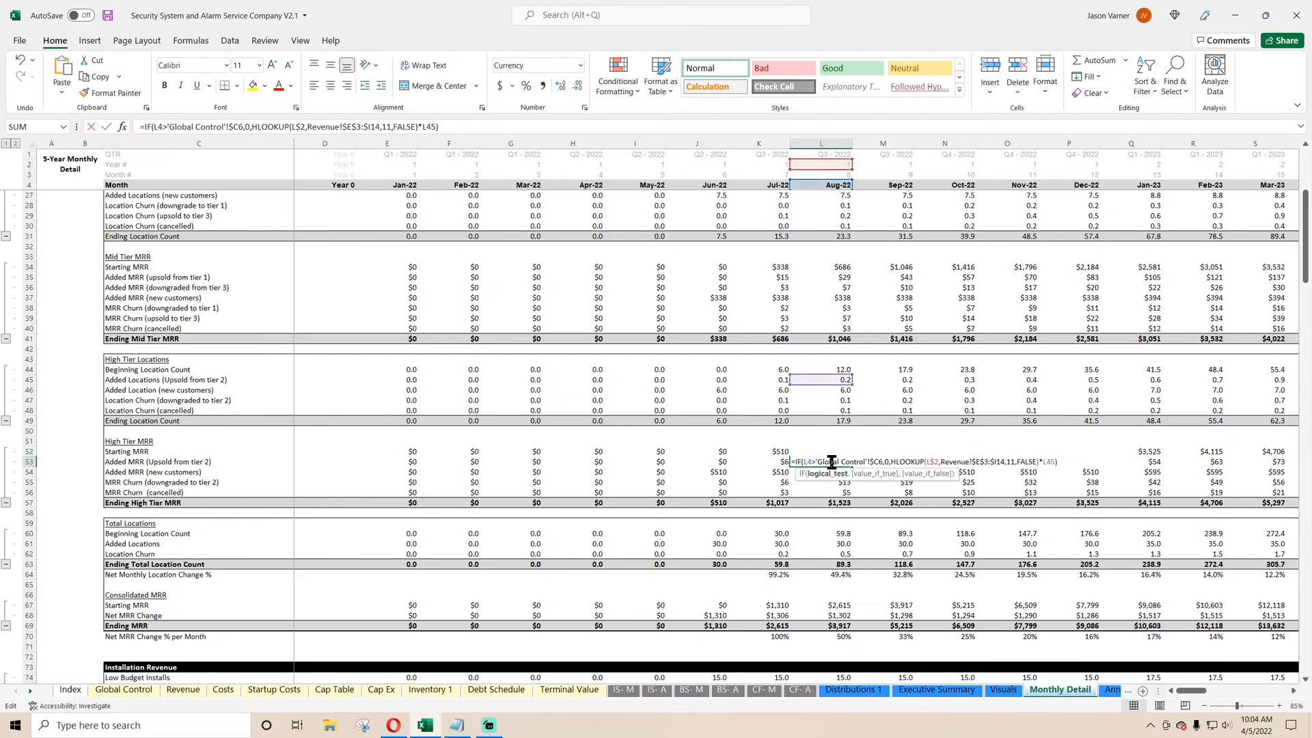
{"action": "key", "text": "Return"}
Trace the September 2022 consolidated Ending MRR formula to the low, mid and high tier MRR rows it references.
{"action": "scroll", "coordinate": [829, 490], "scroll_direction": "down", "scroll_amount": 4}
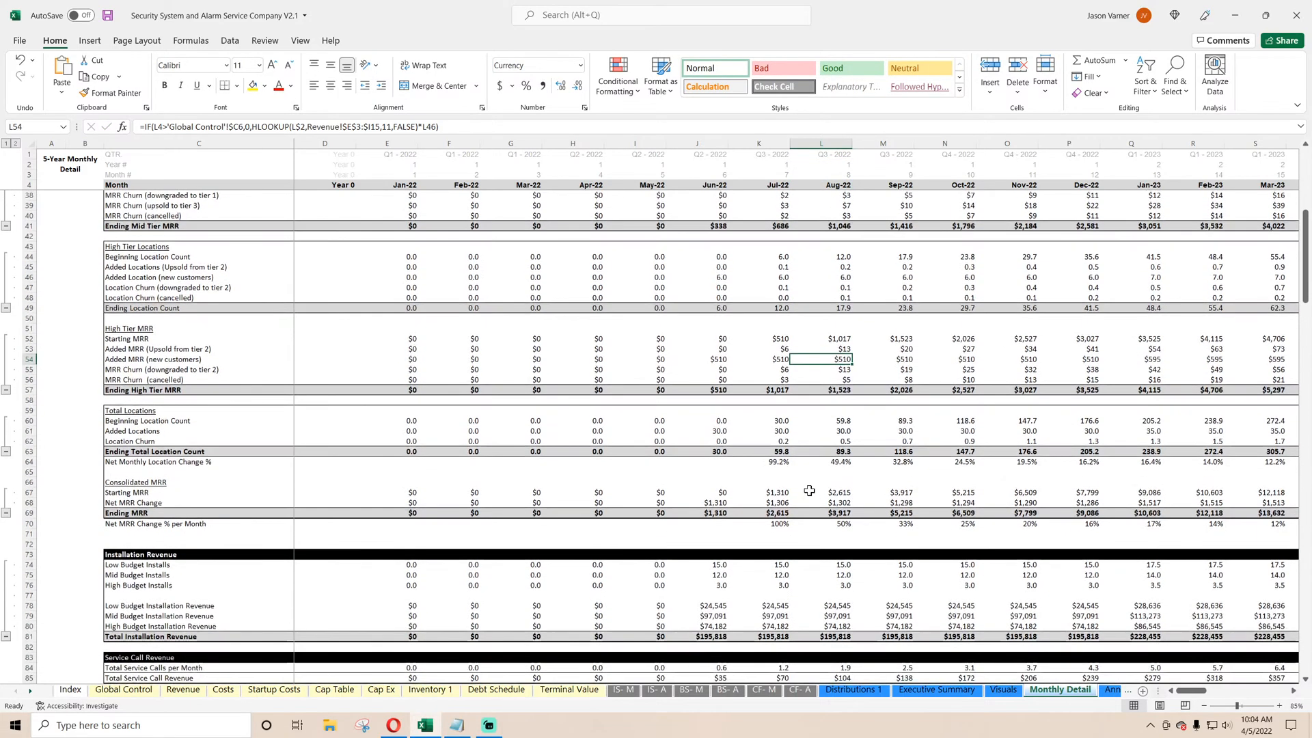
{"action": "left_click_drag", "start_coordinate": [703, 513], "coordinate": [877, 513]}
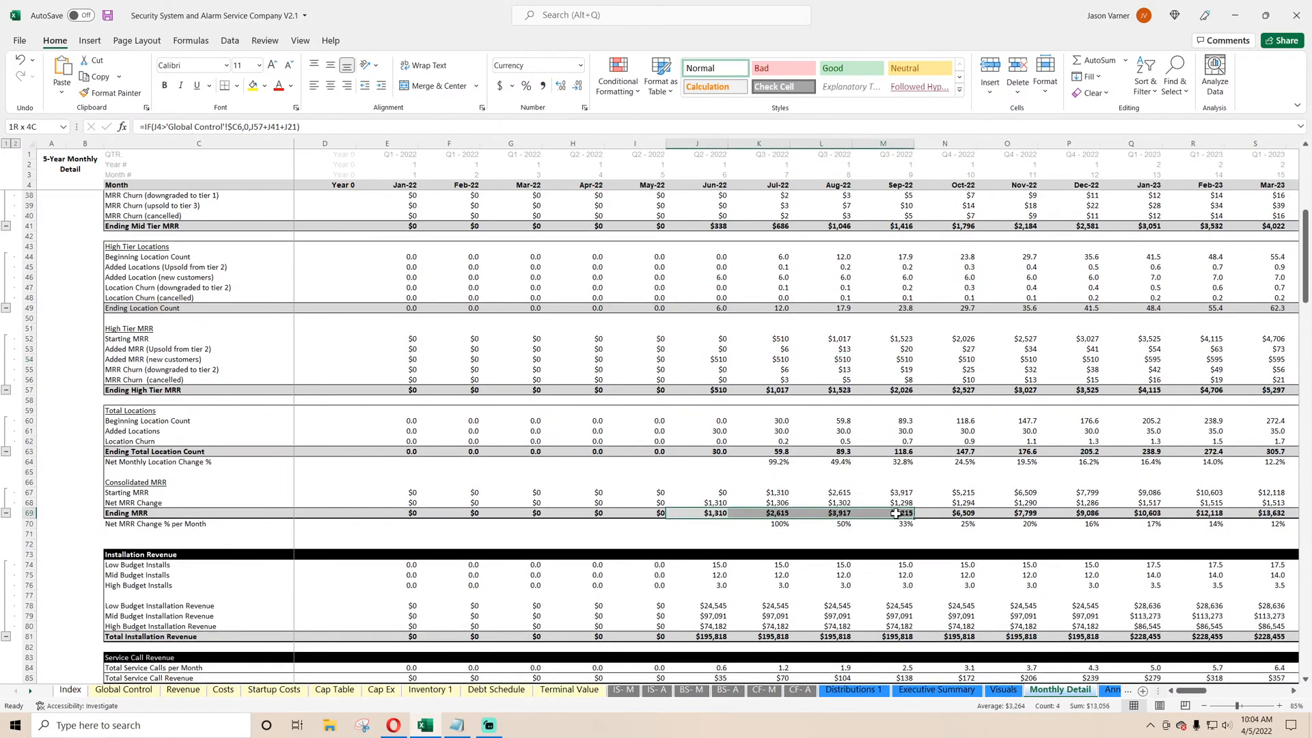
{"action": "double_click", "coordinate": [895, 514]}
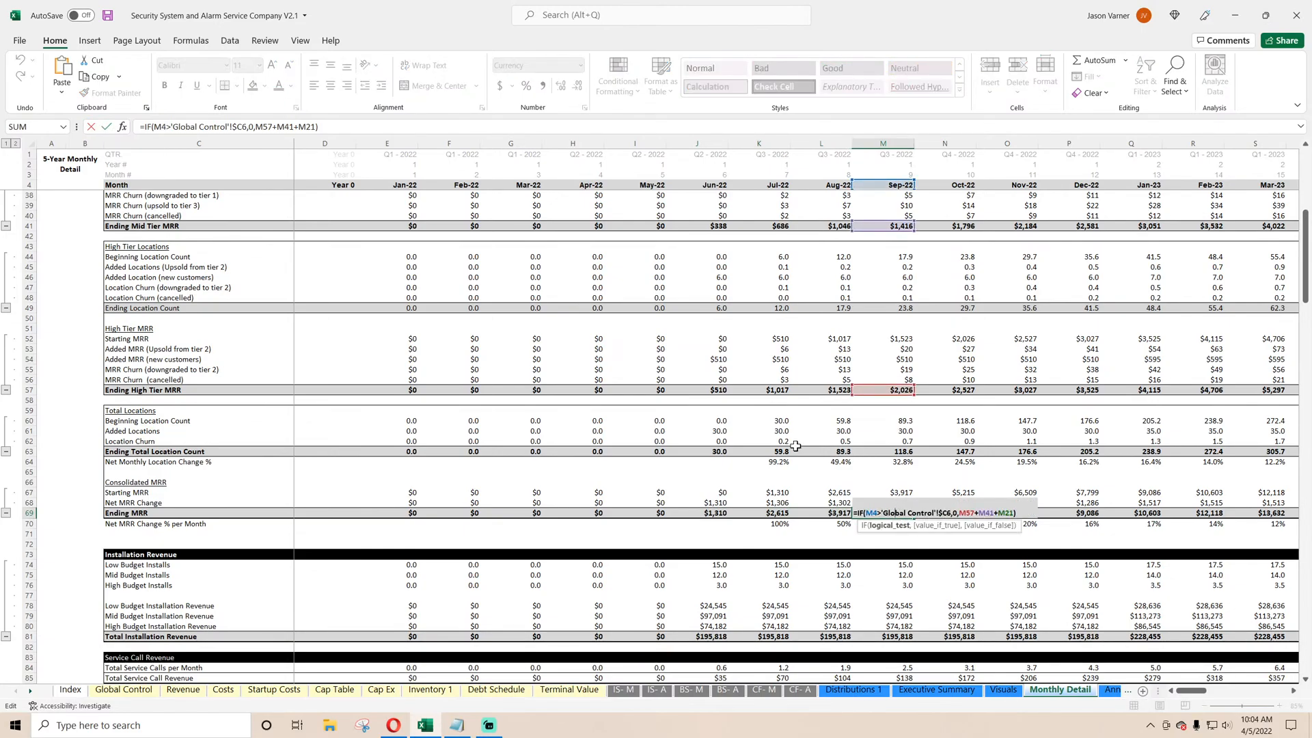
{"action": "scroll", "coordinate": [867, 441], "scroll_direction": "up", "scroll_amount": 6}
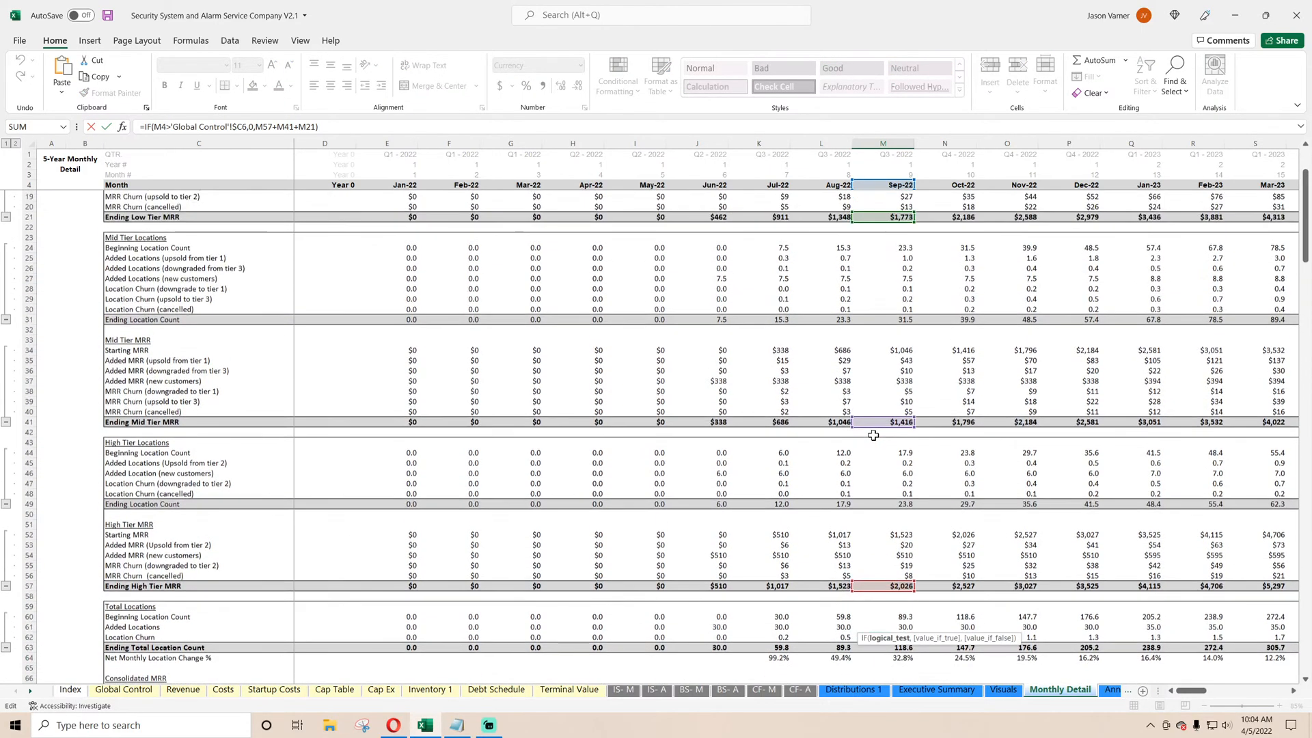
{"action": "scroll", "coordinate": [874, 435], "scroll_direction": "up", "scroll_amount": 5}
{"action": "scroll", "coordinate": [895, 349], "scroll_direction": "down", "scroll_amount": 3}
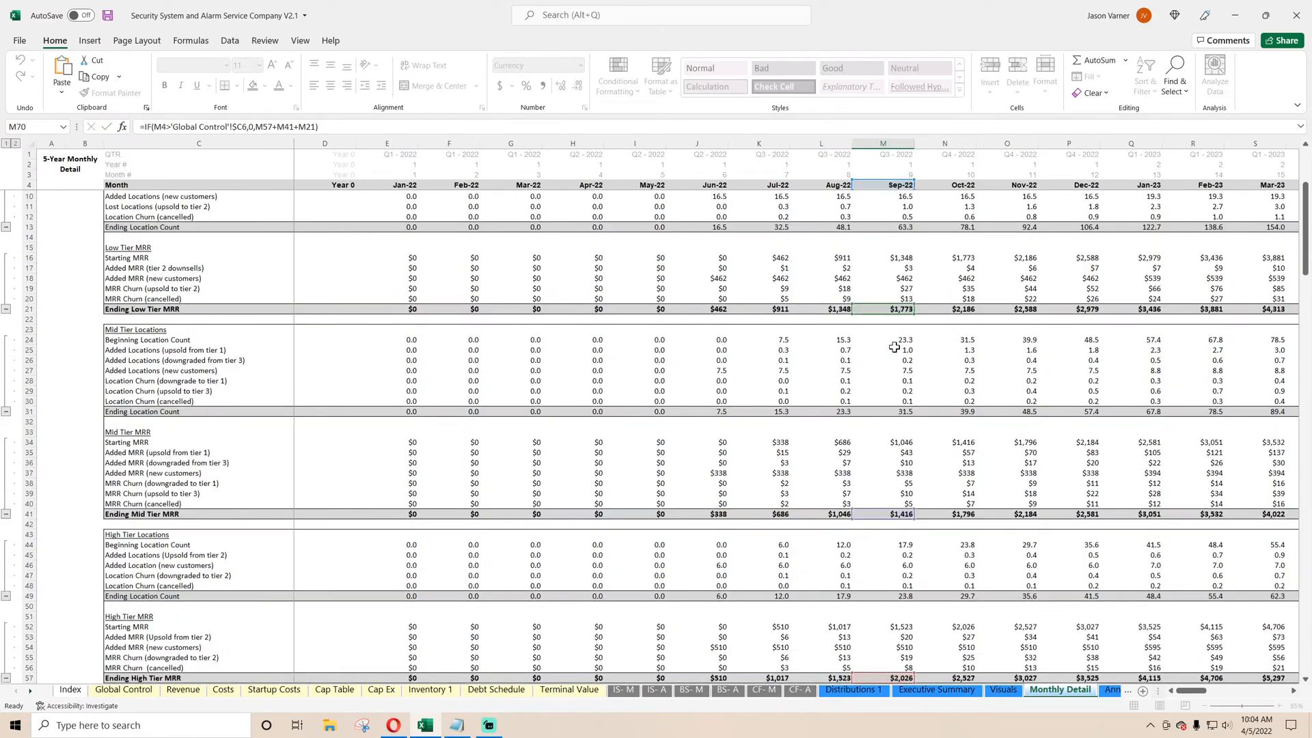
{"action": "key", "text": "Escape"}
Inspect the September 2022 Low Tier Starting MRR formula, and review the consolidated Ending MRR and Total Installation Revenue rows.
{"action": "double_click", "coordinate": [892, 235]}
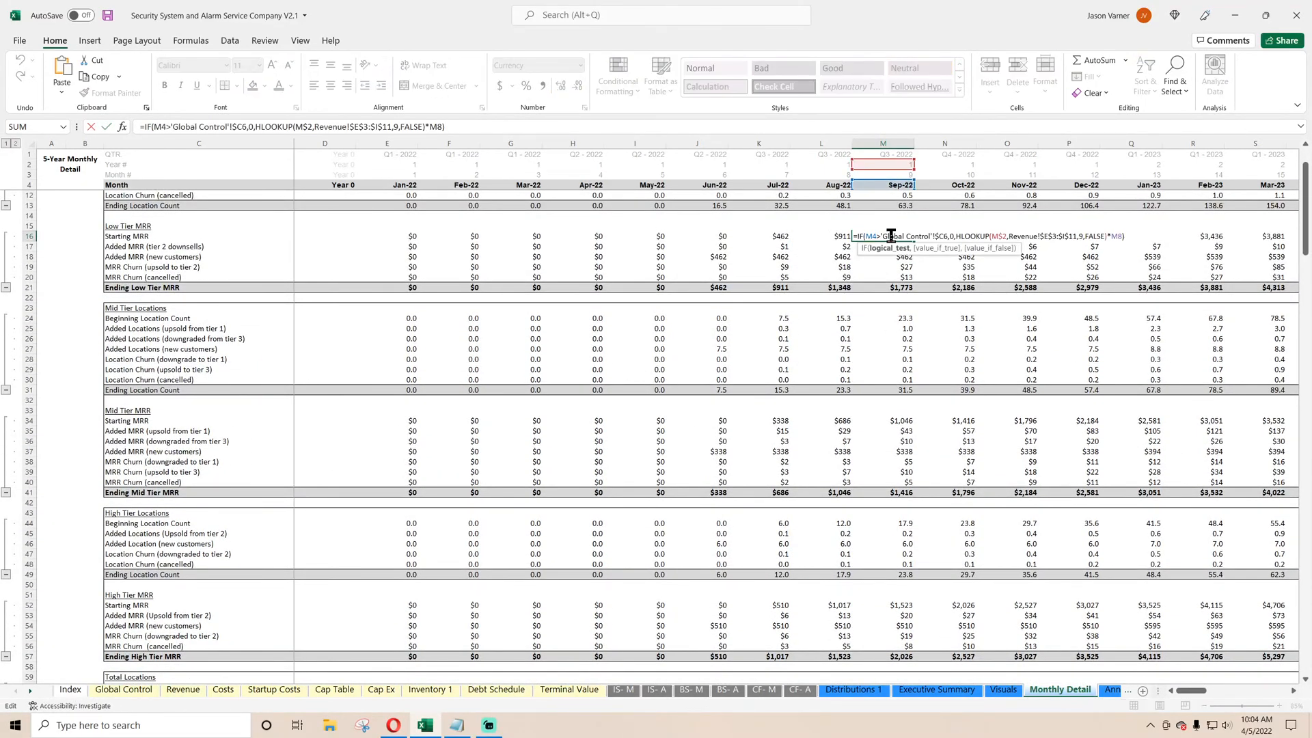
{"action": "key", "text": "Return"}
{"action": "scroll", "coordinate": [646, 391], "scroll_direction": "down", "scroll_amount": 7}
{"action": "scroll", "coordinate": [424, 457], "scroll_direction": "down", "scroll_amount": 4}
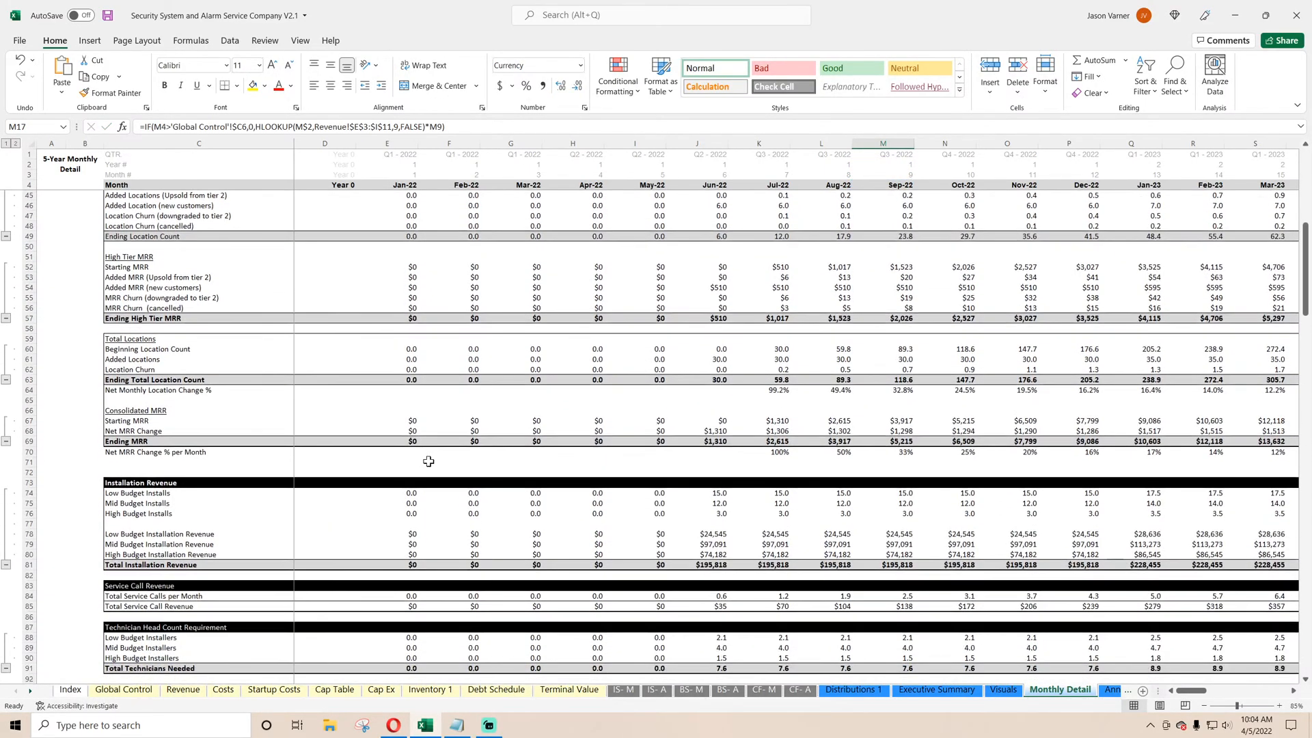
{"action": "left_click_drag", "start_coordinate": [400, 441], "coordinate": [789, 447]}
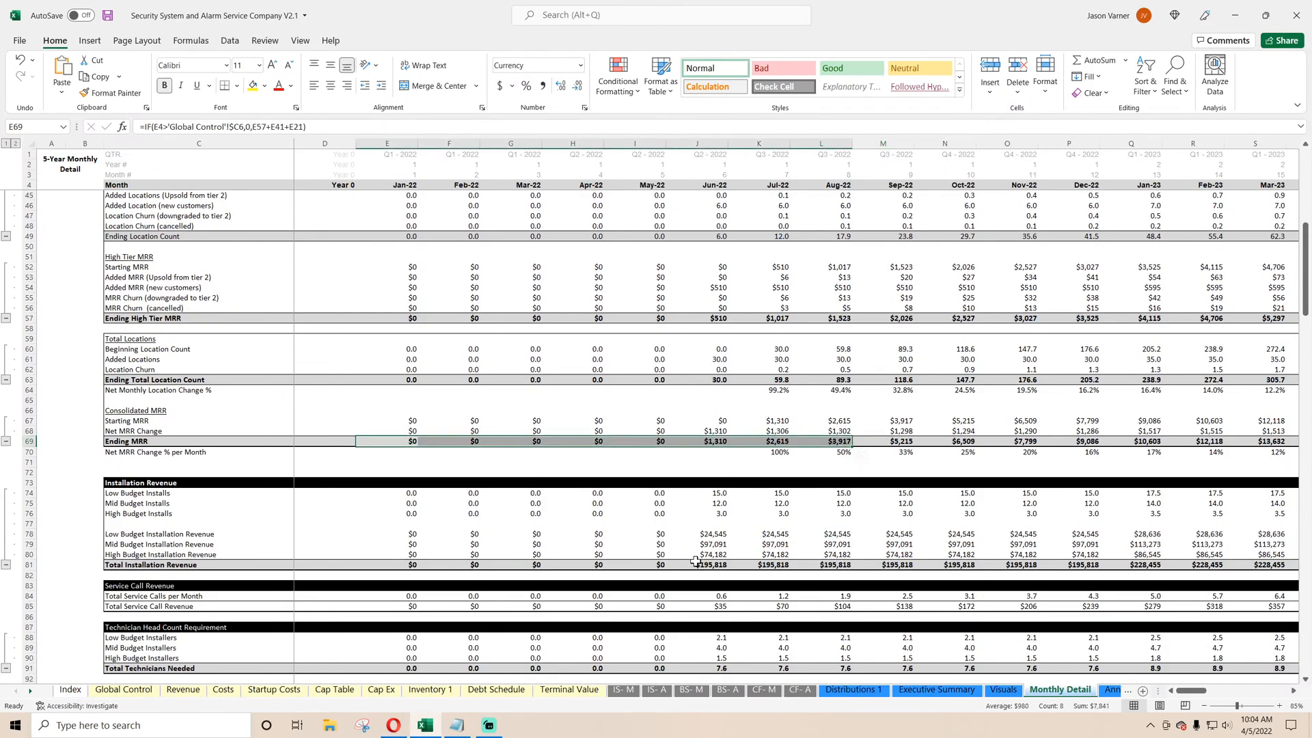
{"action": "left_click_drag", "start_coordinate": [695, 562], "coordinate": [758, 564]}
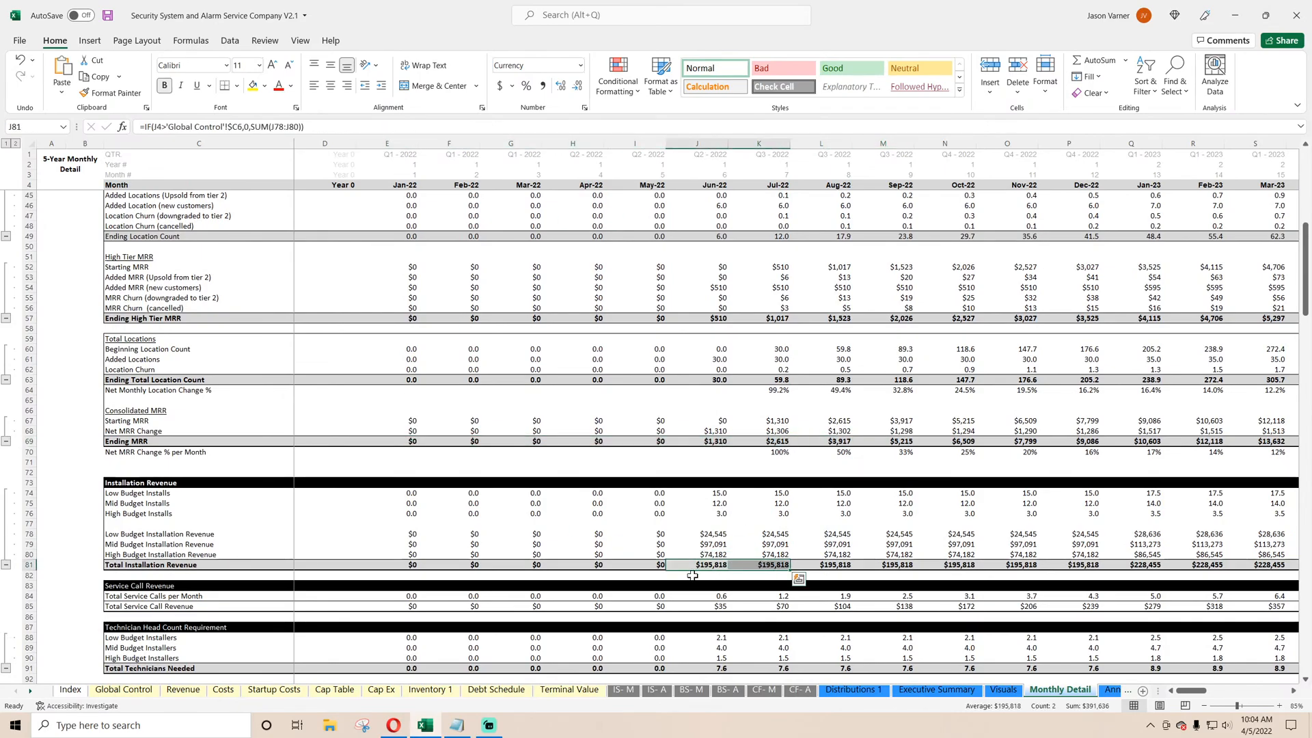
Insert a blank row above Total Revenue on the IS- M sheet.
{"action": "left_click", "coordinate": [623, 689]}
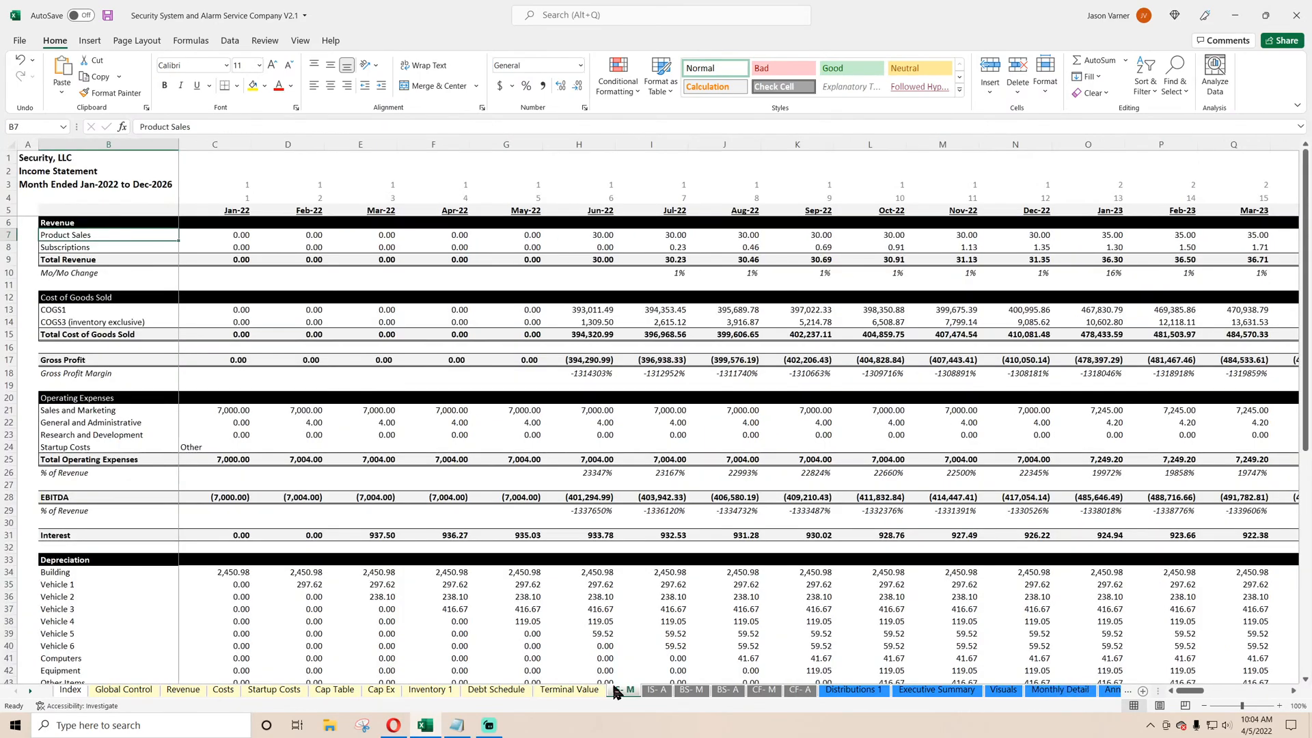
{"action": "right_click", "coordinate": [5, 260]}
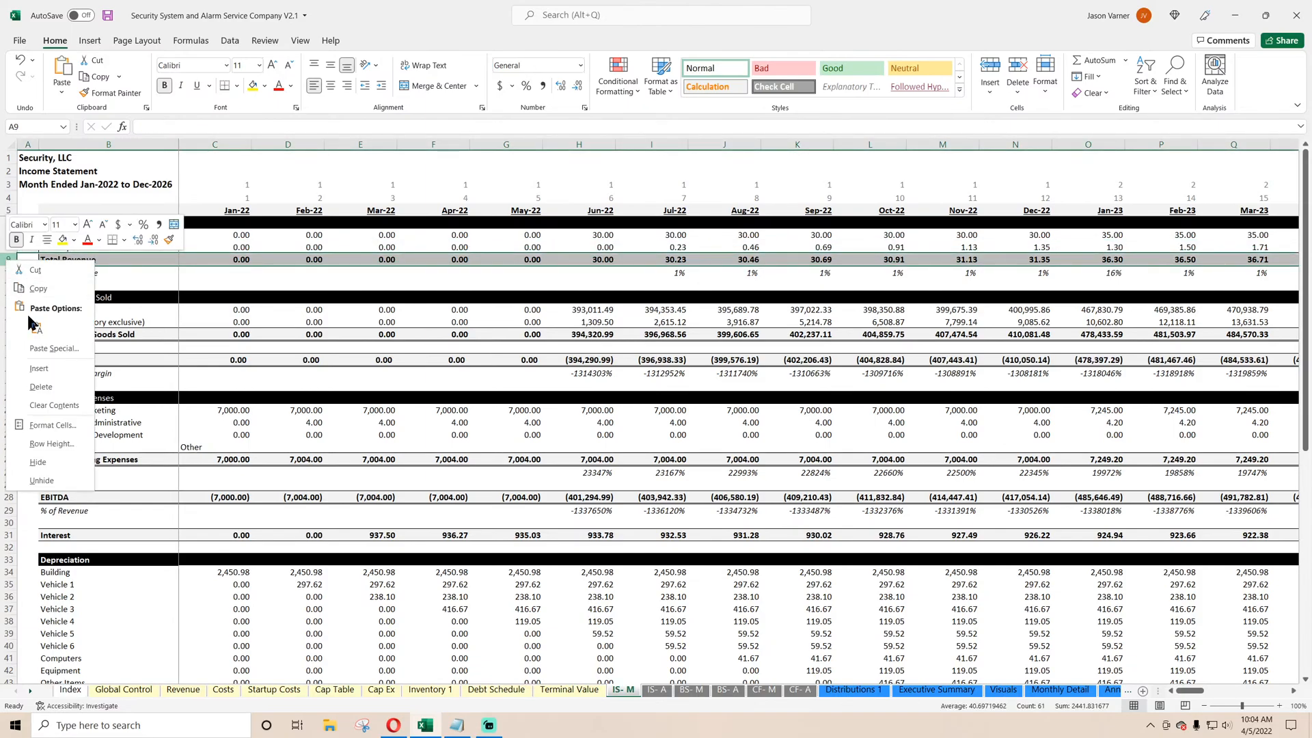
{"action": "left_click", "coordinate": [38, 369]}
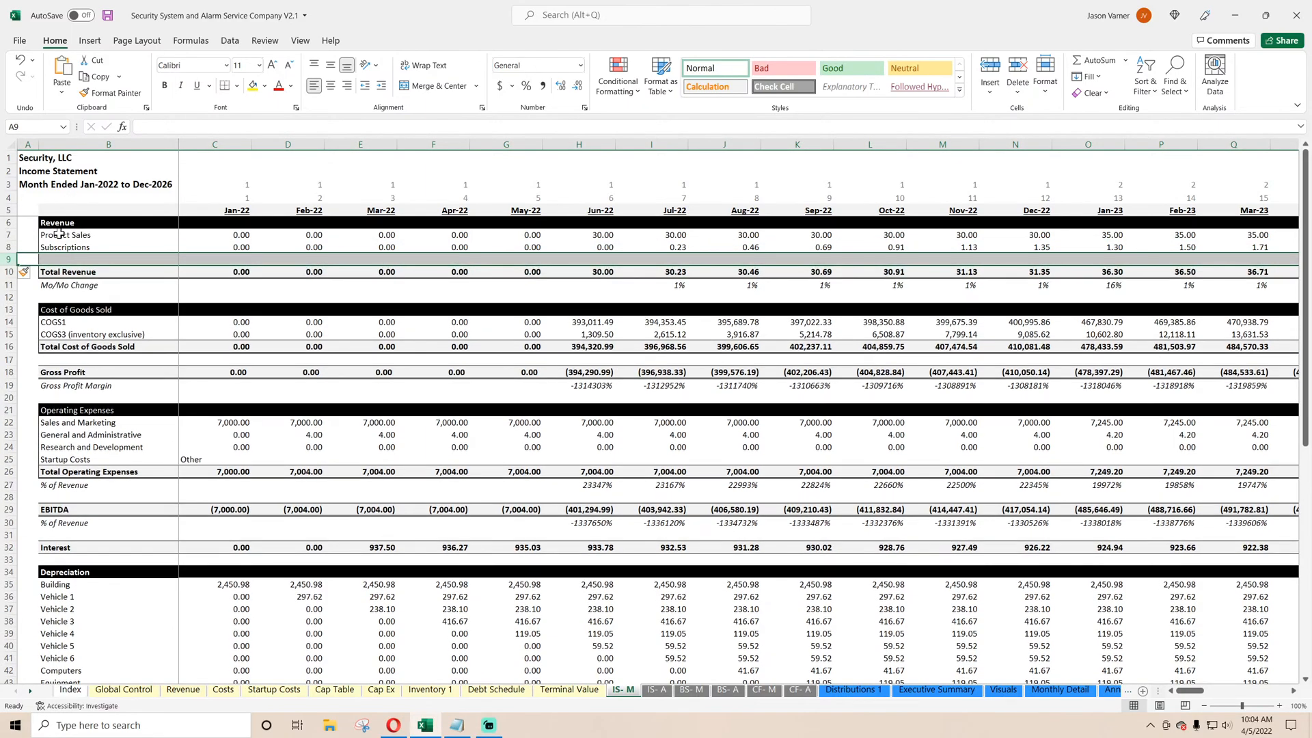
Rename the Product Sales revenue line as Installations.
{"action": "left_click", "coordinate": [60, 234]}
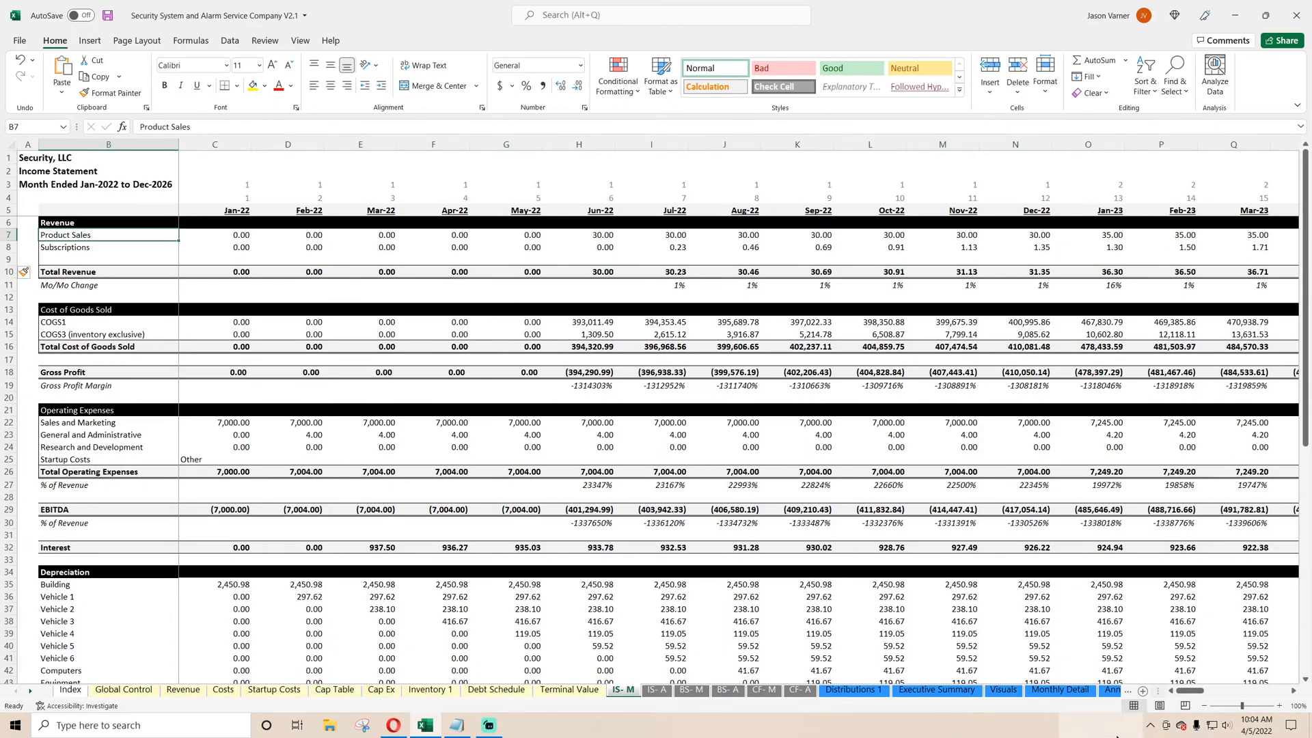
{"action": "mouse_move", "coordinate": [1116, 736]}
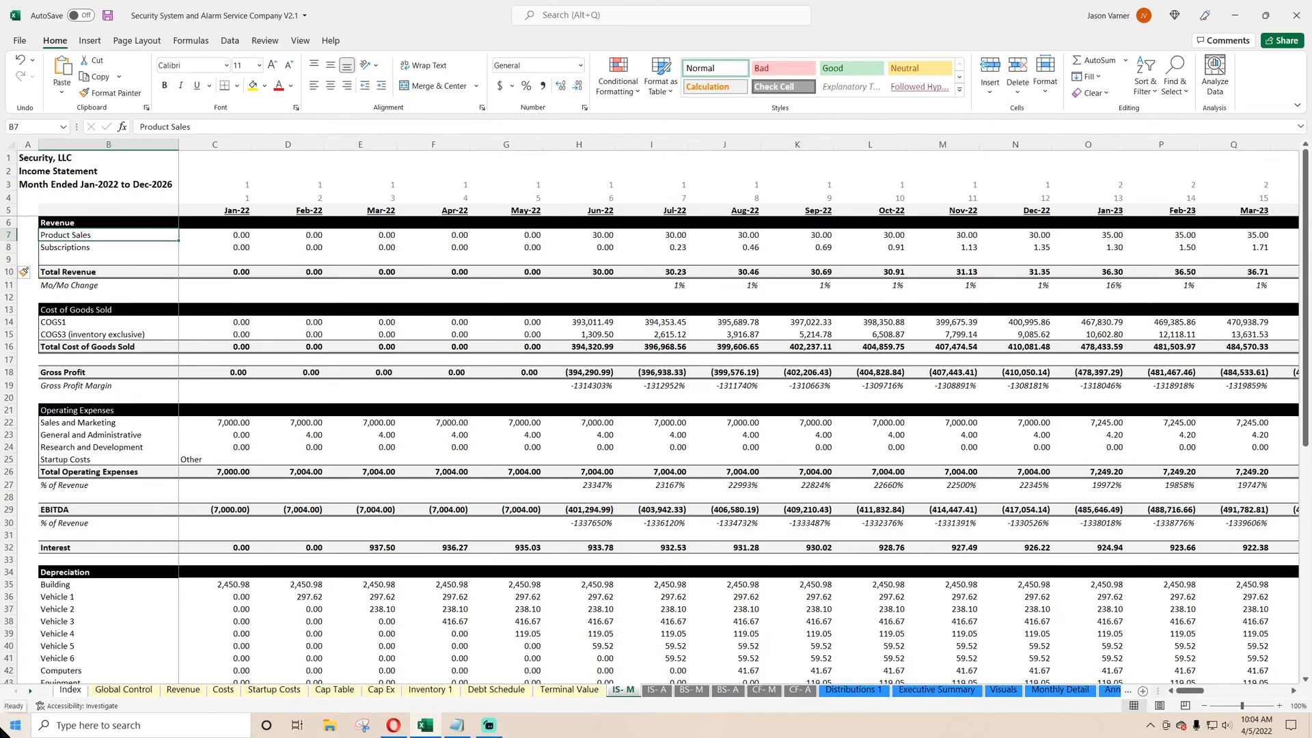
{"action": "type", "text": "Installation "}
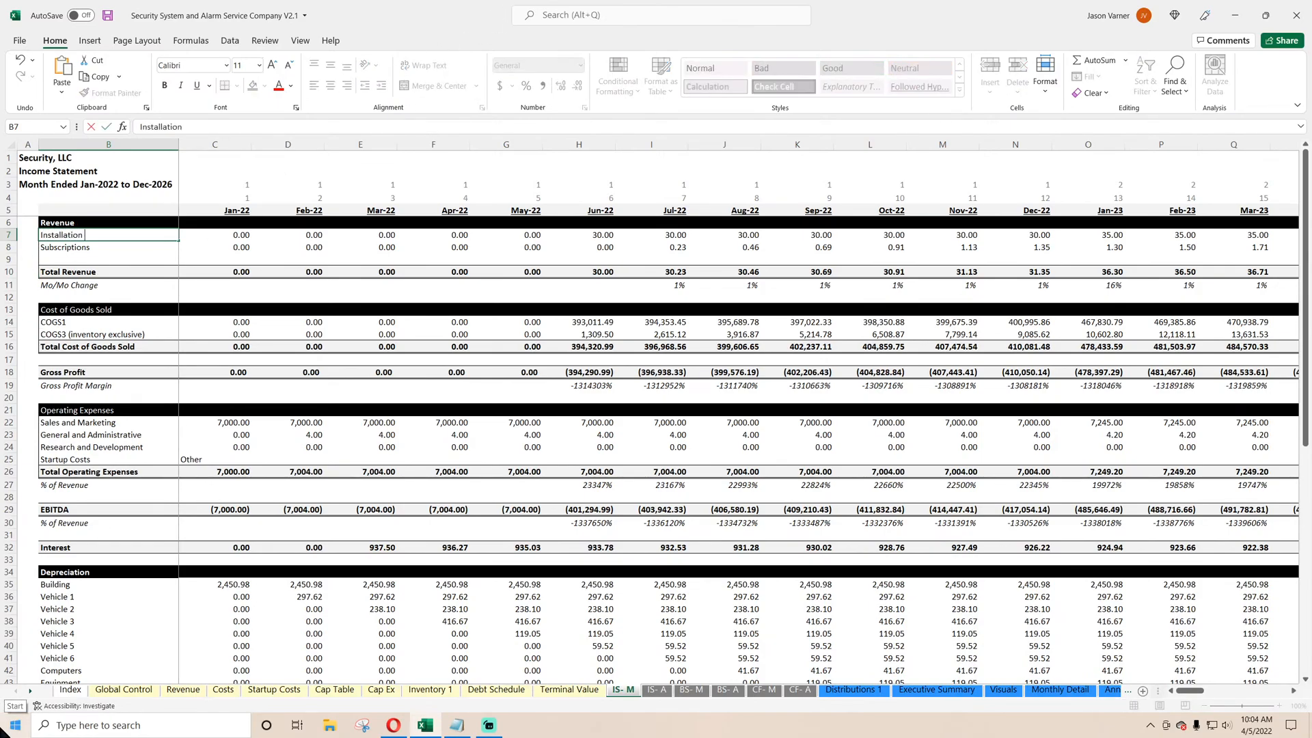
{"action": "type", "text": "R"}
{"action": "type", "text": "s"}
{"action": "key", "text": "Return"}
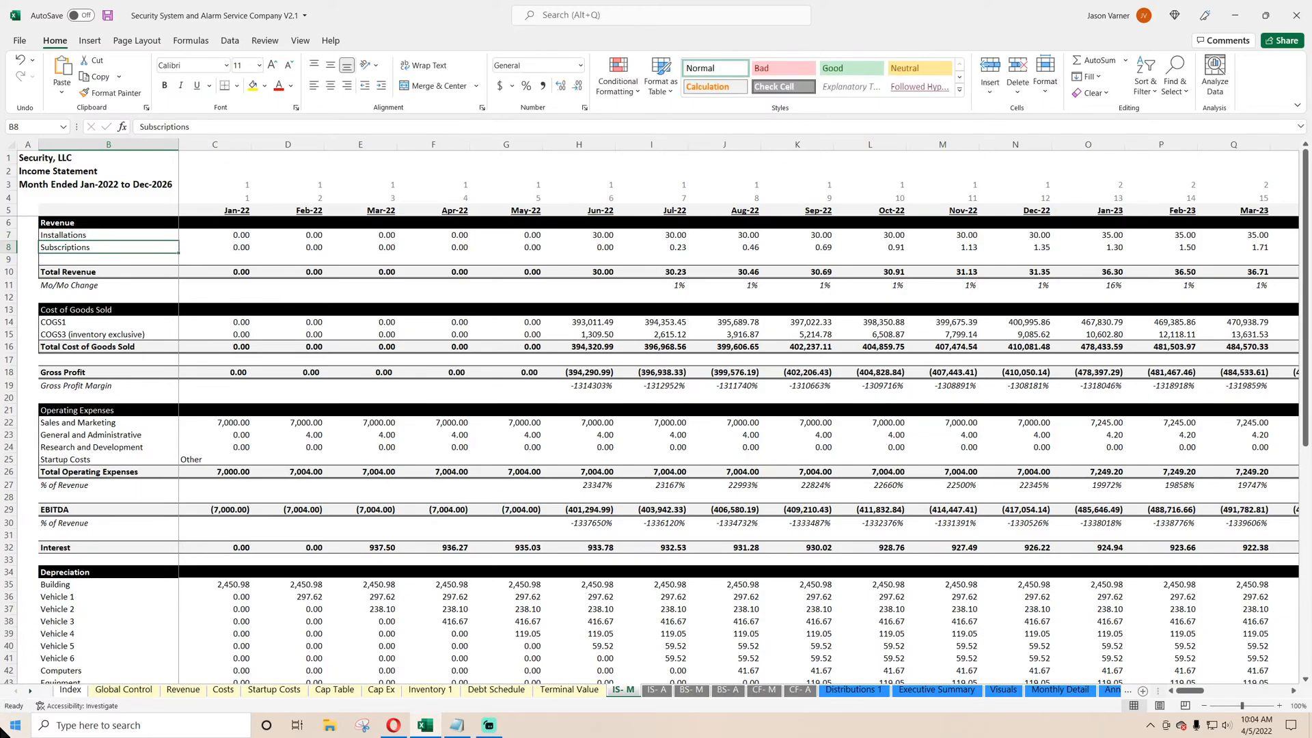
Rename the Subscriptions line as Service Calls and label the blank row below it Monitoring Subscription.
{"action": "type", "text": "Service"}
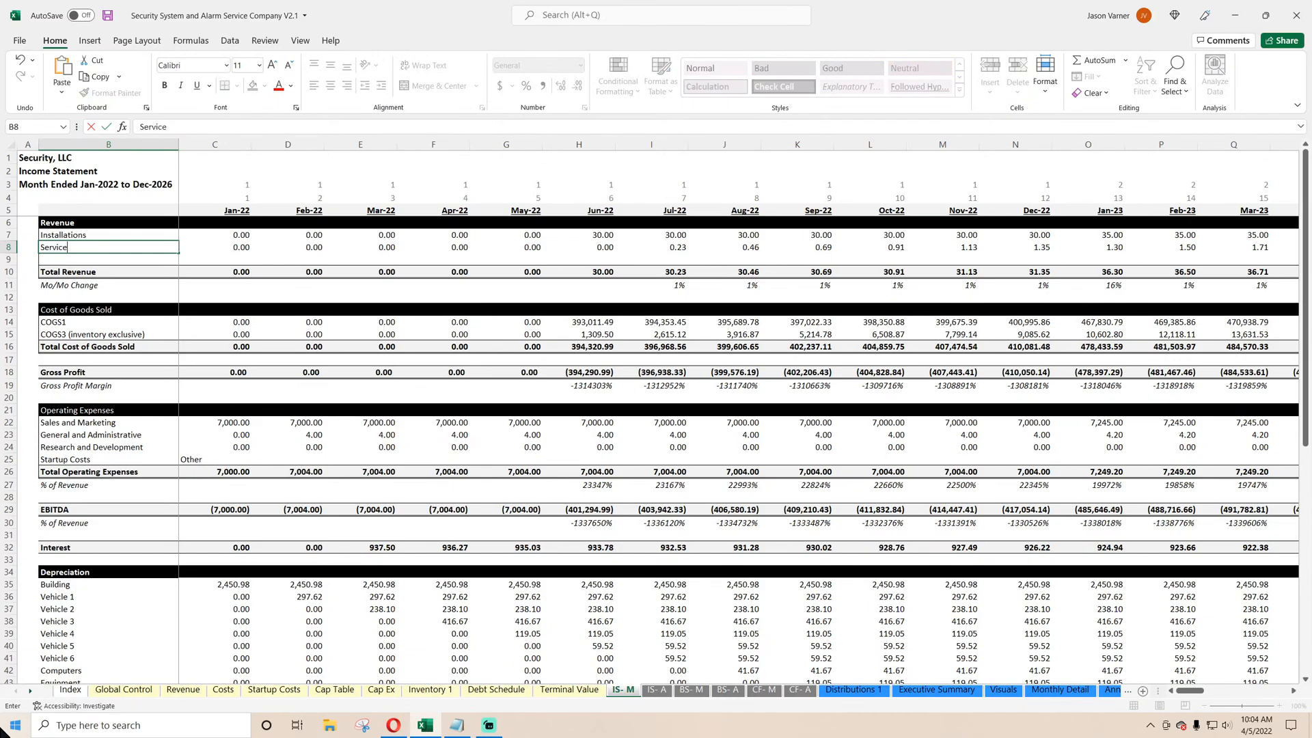
{"action": "type", "text": " Calls"}
{"action": "key", "text": "Return"}
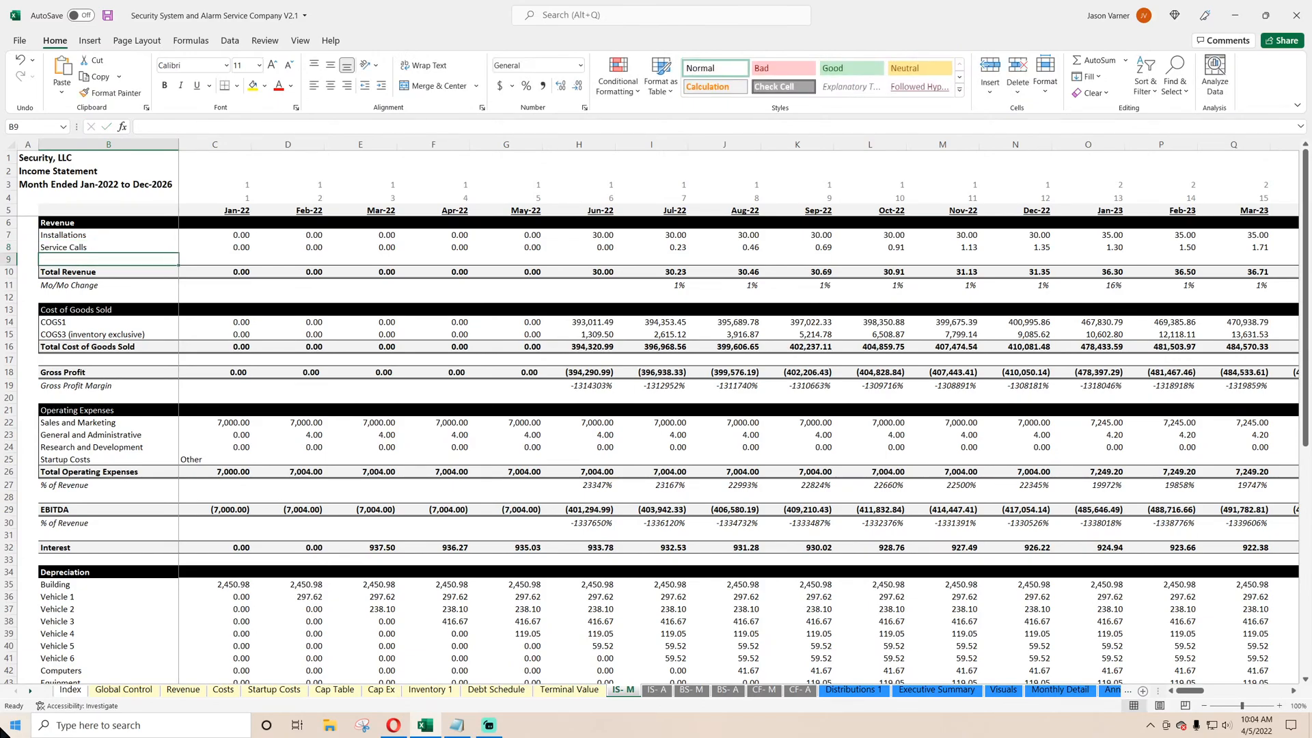
{"action": "type", "text": "Monitor"}
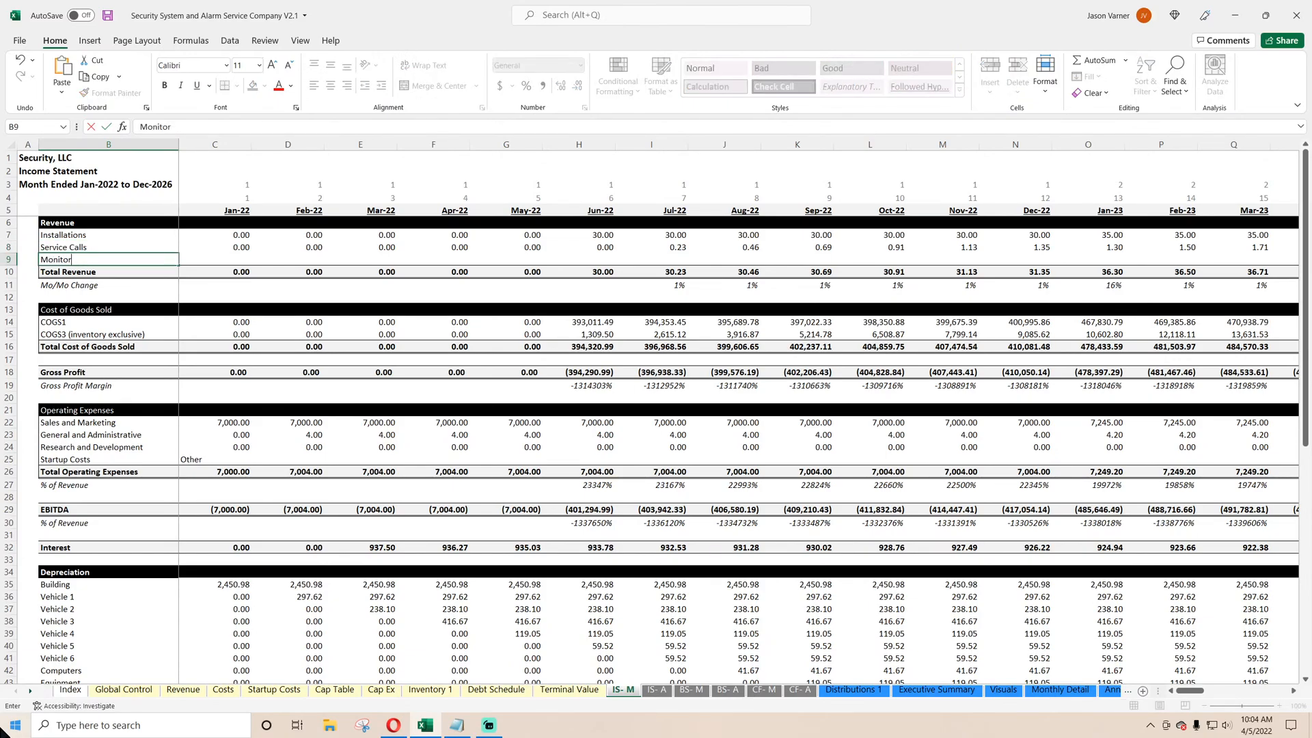
{"action": "type", "text": "ing Subscription"}
{"action": "key", "text": "Return"}
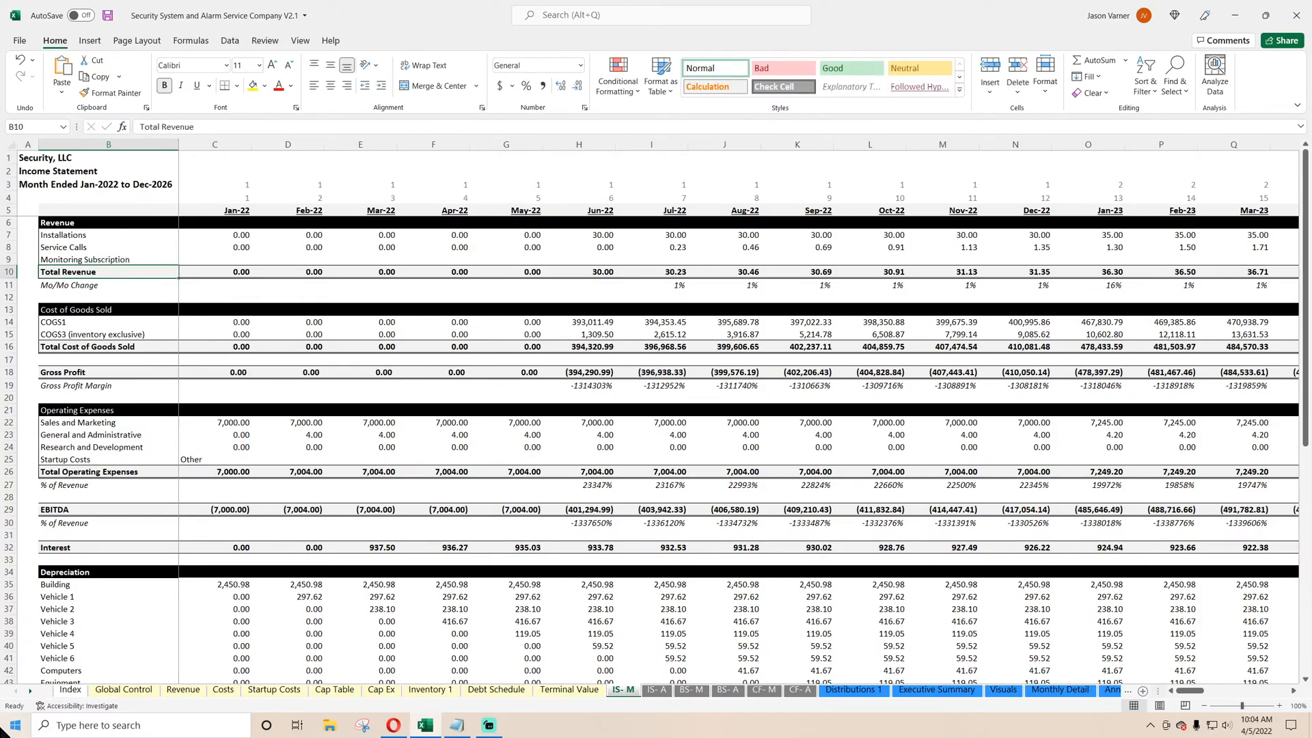
Link the Jan-22 Installations cell to January's Total Installation Revenue on the Monthly Detail sheet.
{"action": "key", "text": "Right"}
{"action": "key", "text": "Up"}
{"action": "key", "text": "Up"}
{"action": "key", "text": "Up"}
{"action": "type", "text": "="}
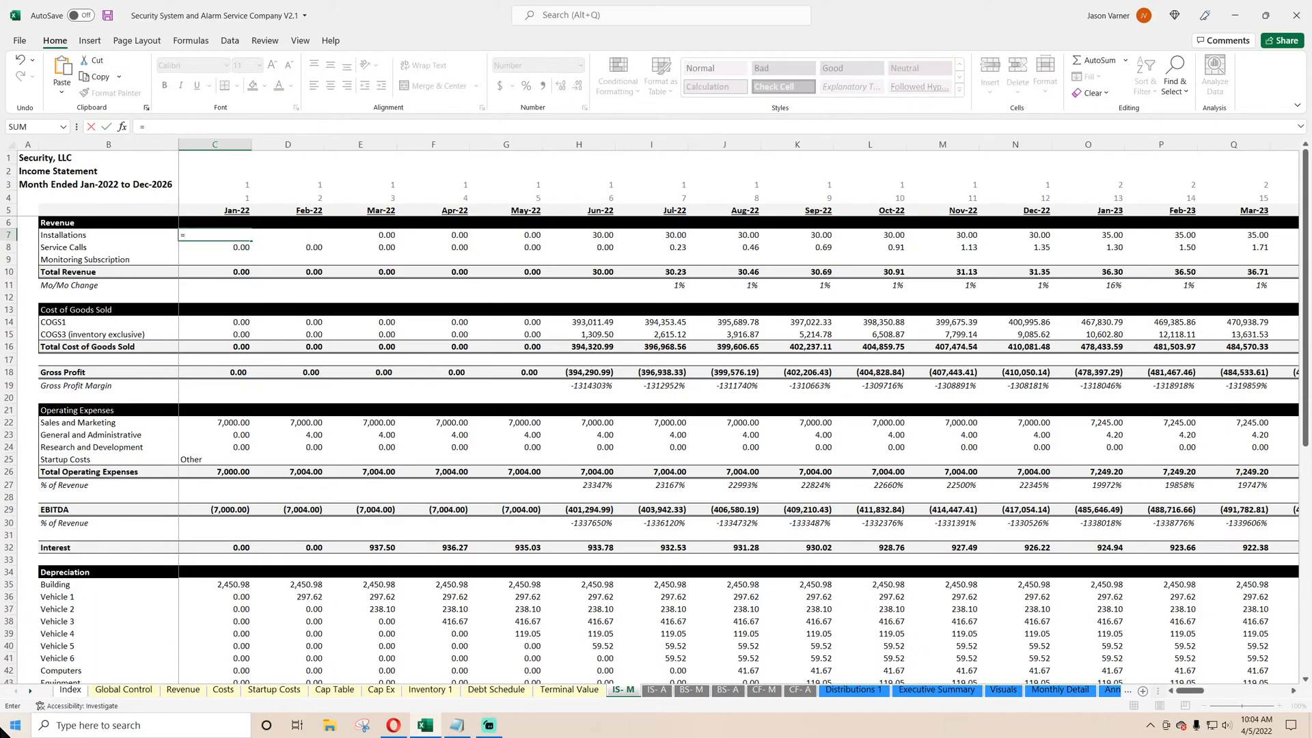
{"action": "left_click", "coordinate": [1050, 692]}
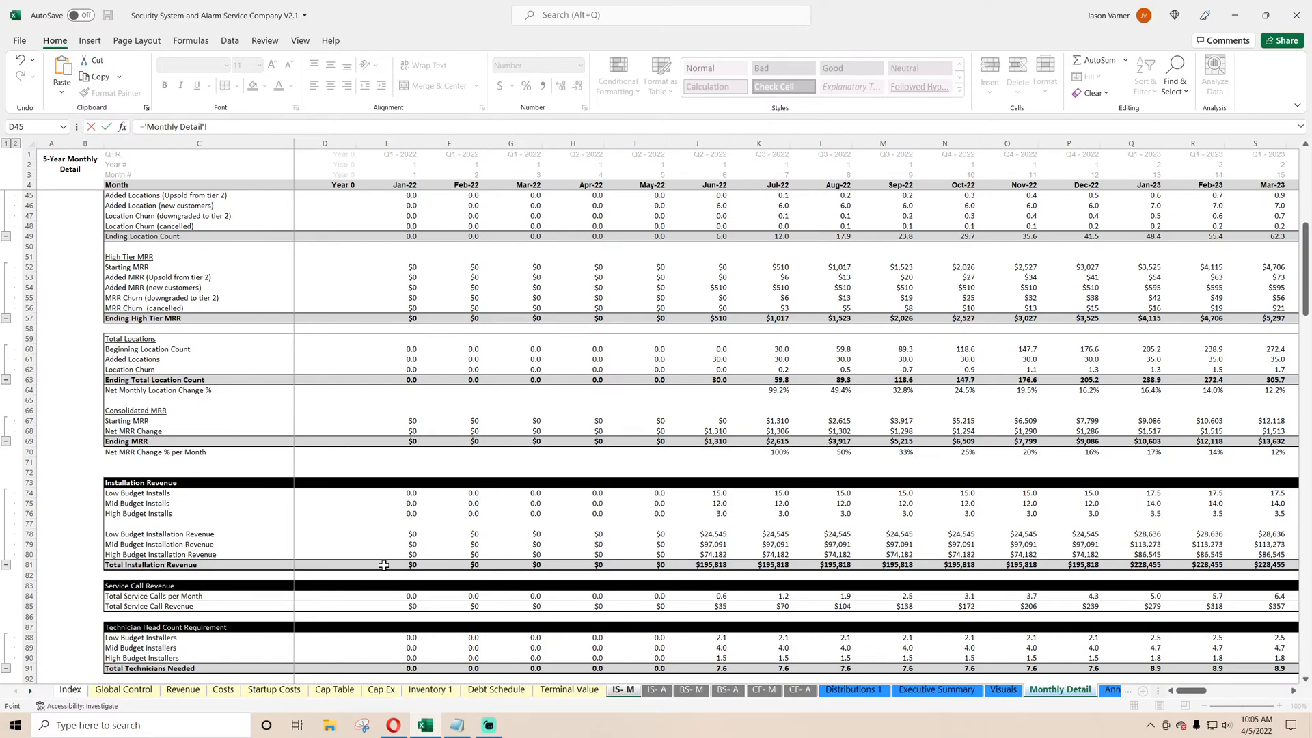
{"action": "type", "text": "E62"}
{"action": "key", "text": "Return"}
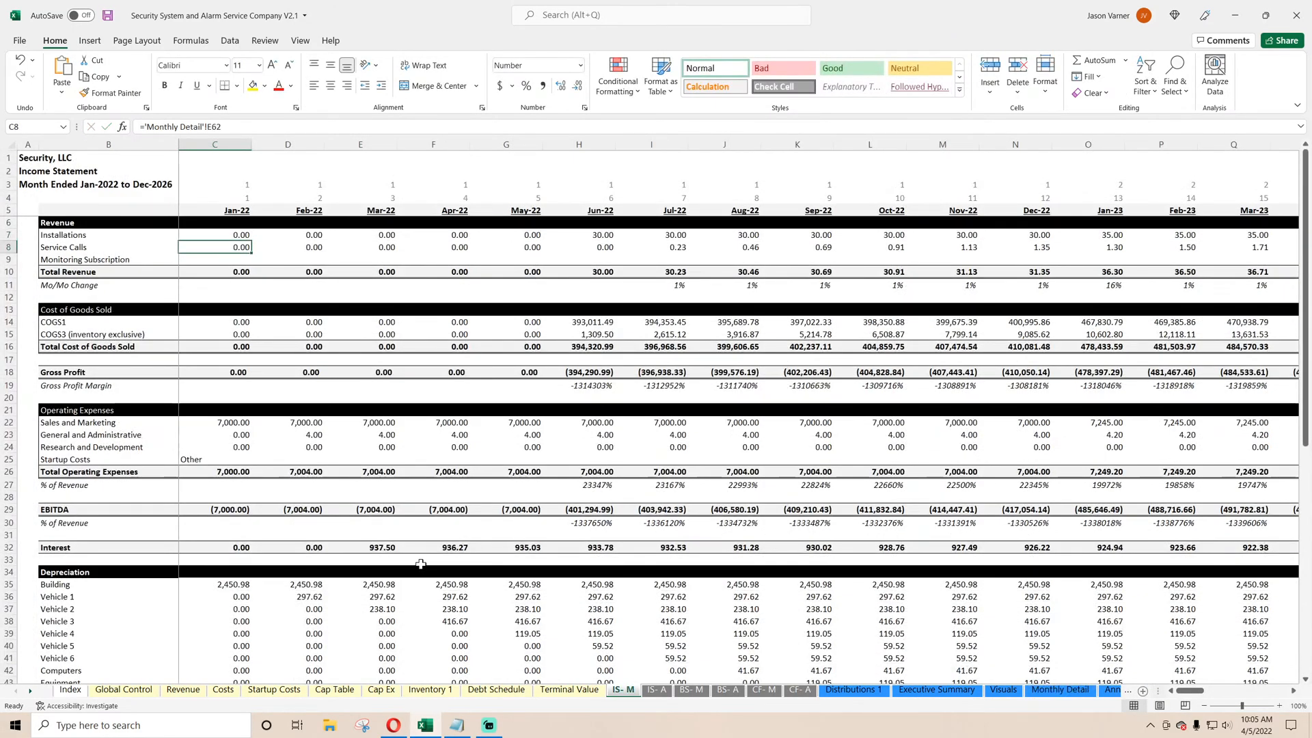
Link the Jan-22 Service Calls cell to January's Total Service Call Revenue on the Monthly Detail sheet.
{"action": "type", "text": "="}
{"action": "left_click", "coordinate": [1060, 690]}
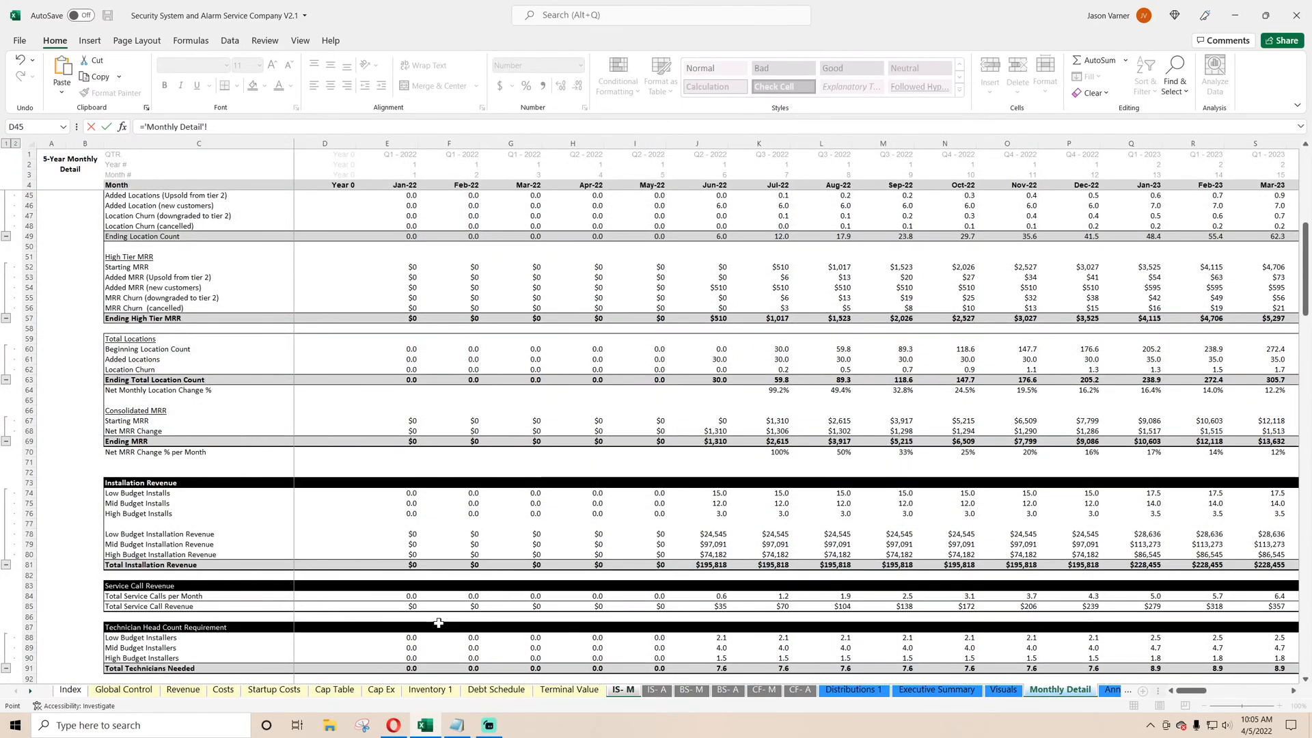
{"action": "left_click", "coordinate": [387, 606]}
{"action": "key", "text": "Return"}
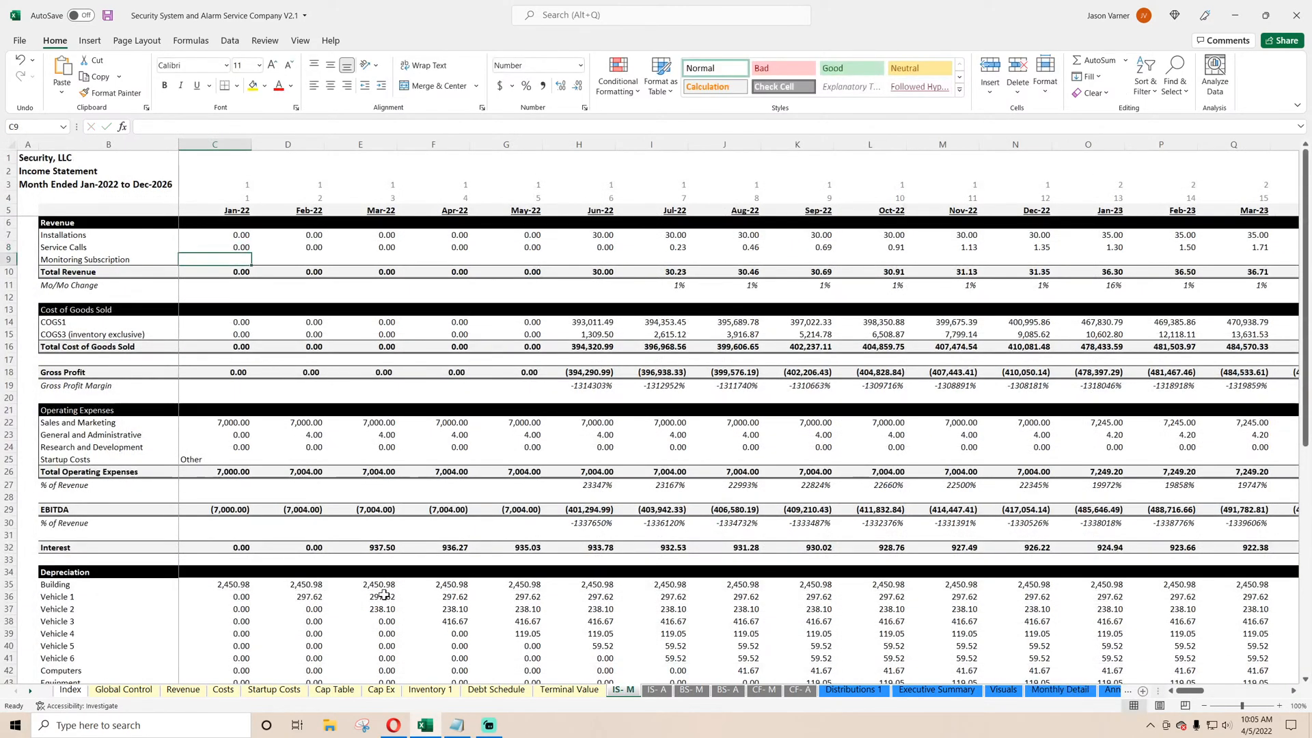
Link the Jan-22 Monitoring Subscription cell to January's consolidated Ending MRR on the Monthly Detail sheet.
{"action": "type", "text": "="}
{"action": "left_click", "coordinate": [1060, 690]}
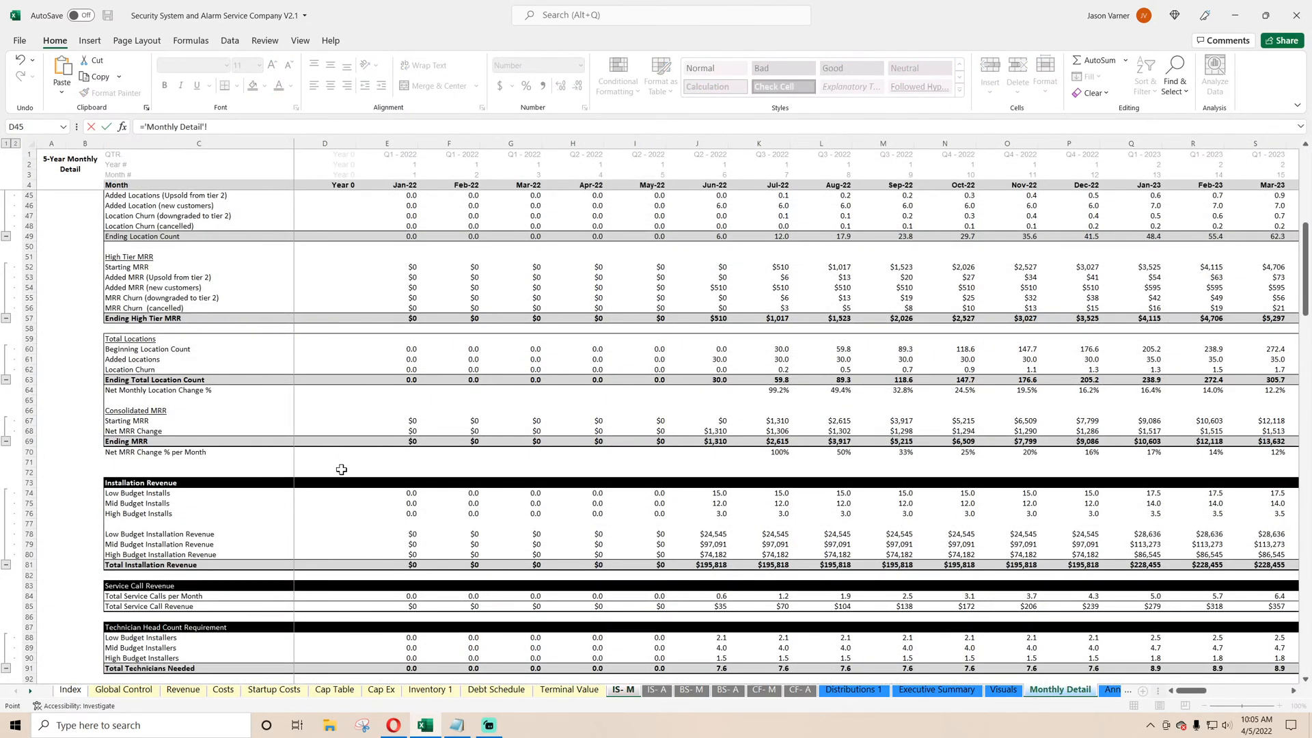
{"action": "left_click", "coordinate": [408, 441]}
{"action": "key", "text": "Return"}
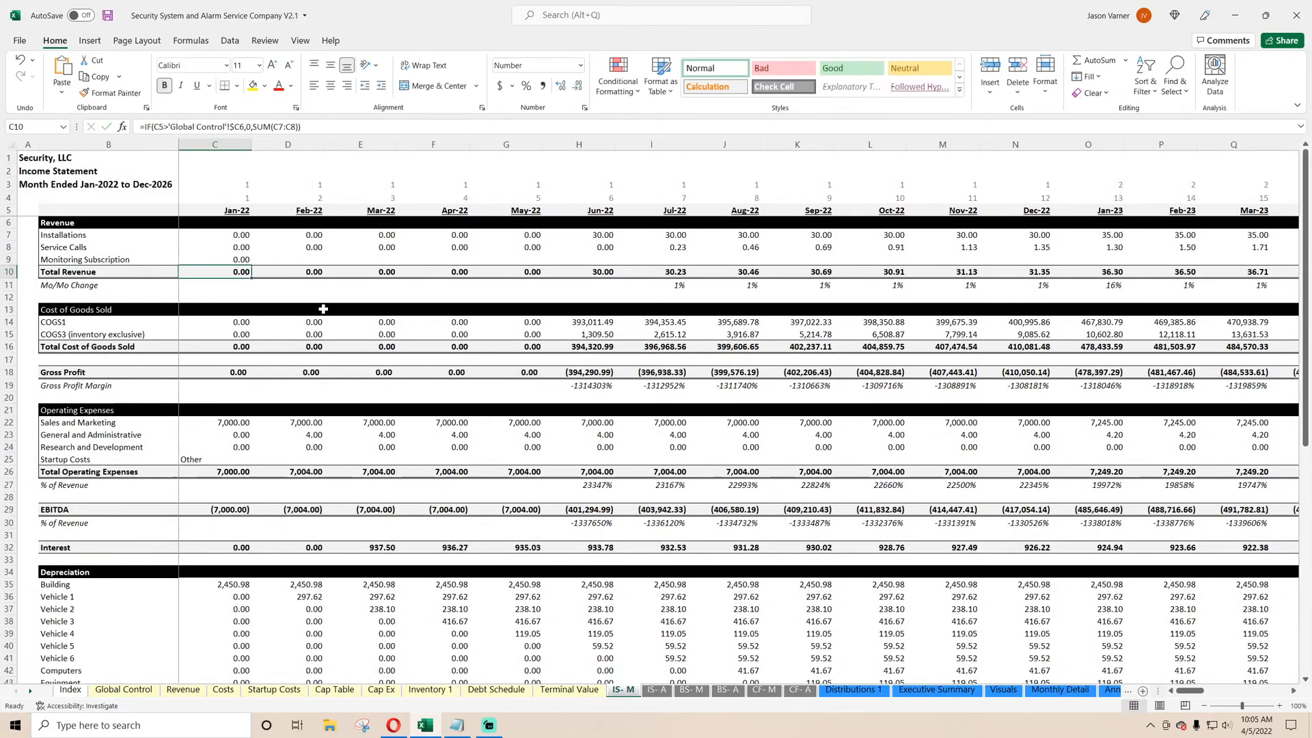
Extend the Jan-22 Total Revenue sum range to C7:C9 so it includes Monitoring Subscription.
{"action": "double_click", "coordinate": [240, 270]}
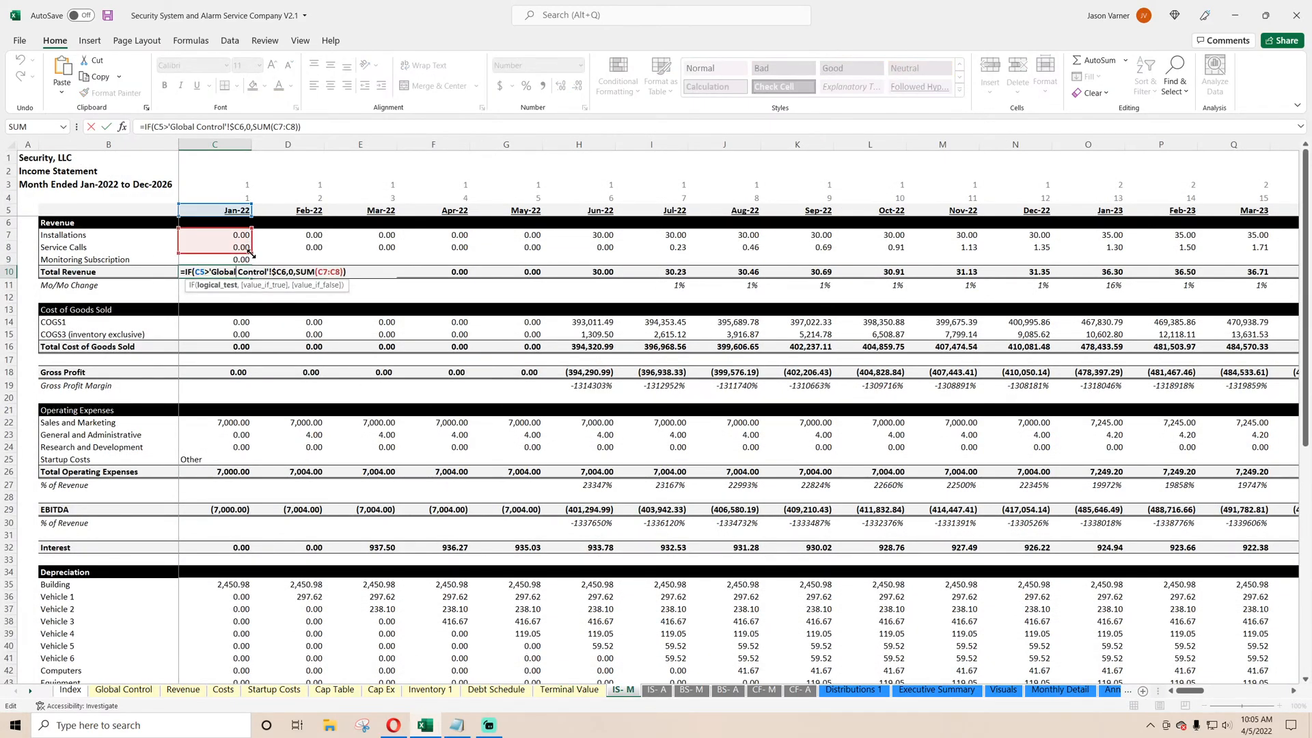
{"action": "mouse_move", "coordinate": [250, 253]}
{"action": "left_mouse_down"}
{"action": "mouse_move", "coordinate": [241, 246]}
{"action": "mouse_move", "coordinate": [240, 268]}
{"action": "left_mouse_up"}
{"action": "key", "text": "Return"}
Fill the Jan-22 formulas of the three revenue lines and Total Revenue across all months through Dec-26.
{"action": "left_click", "coordinate": [73, 260]}
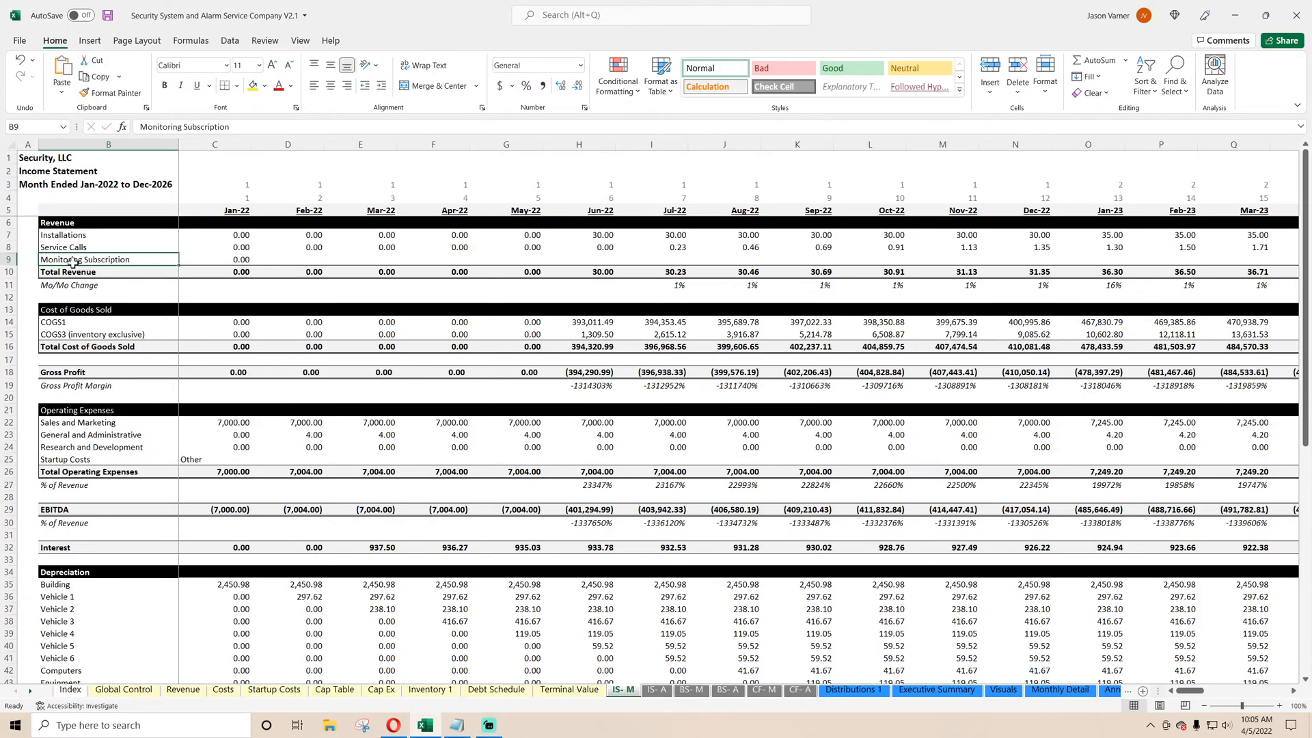
{"action": "left_click_drag", "start_coordinate": [236, 586], "coordinate": [388, 643]}
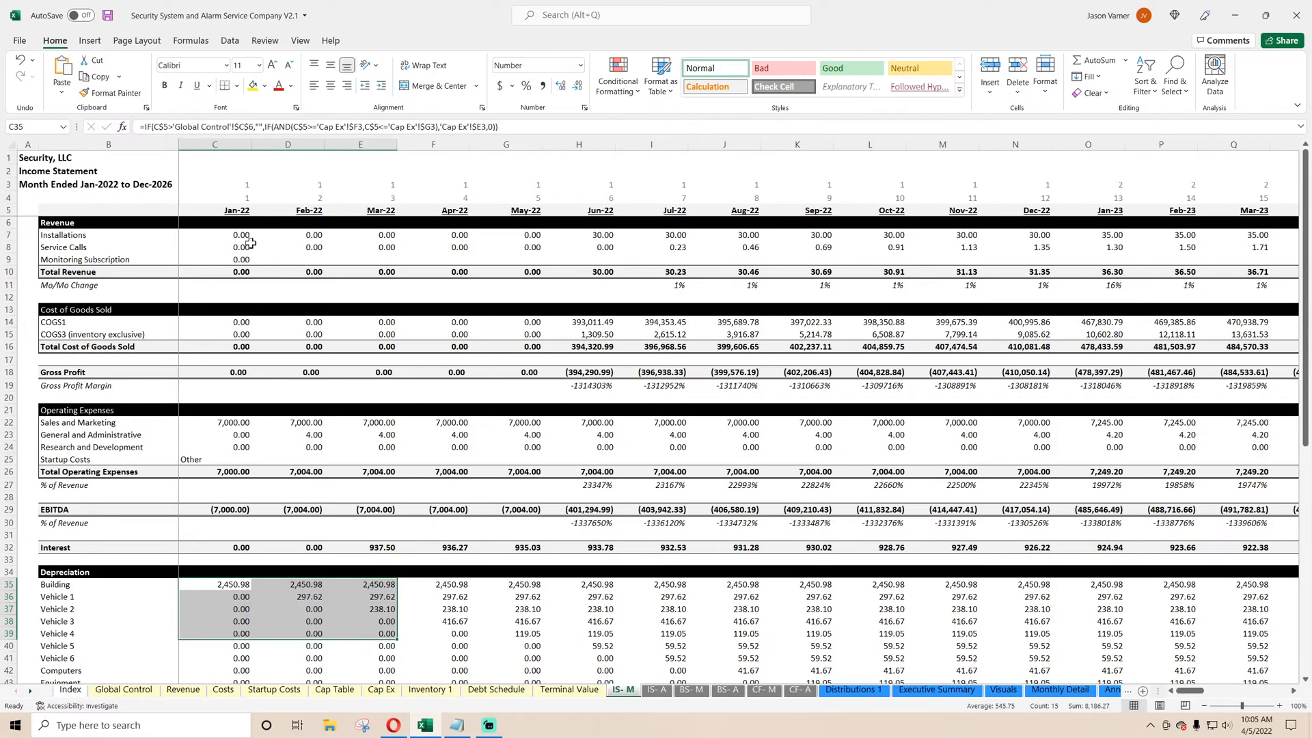
{"action": "left_click_drag", "start_coordinate": [239, 235], "coordinate": [1172, 274]}
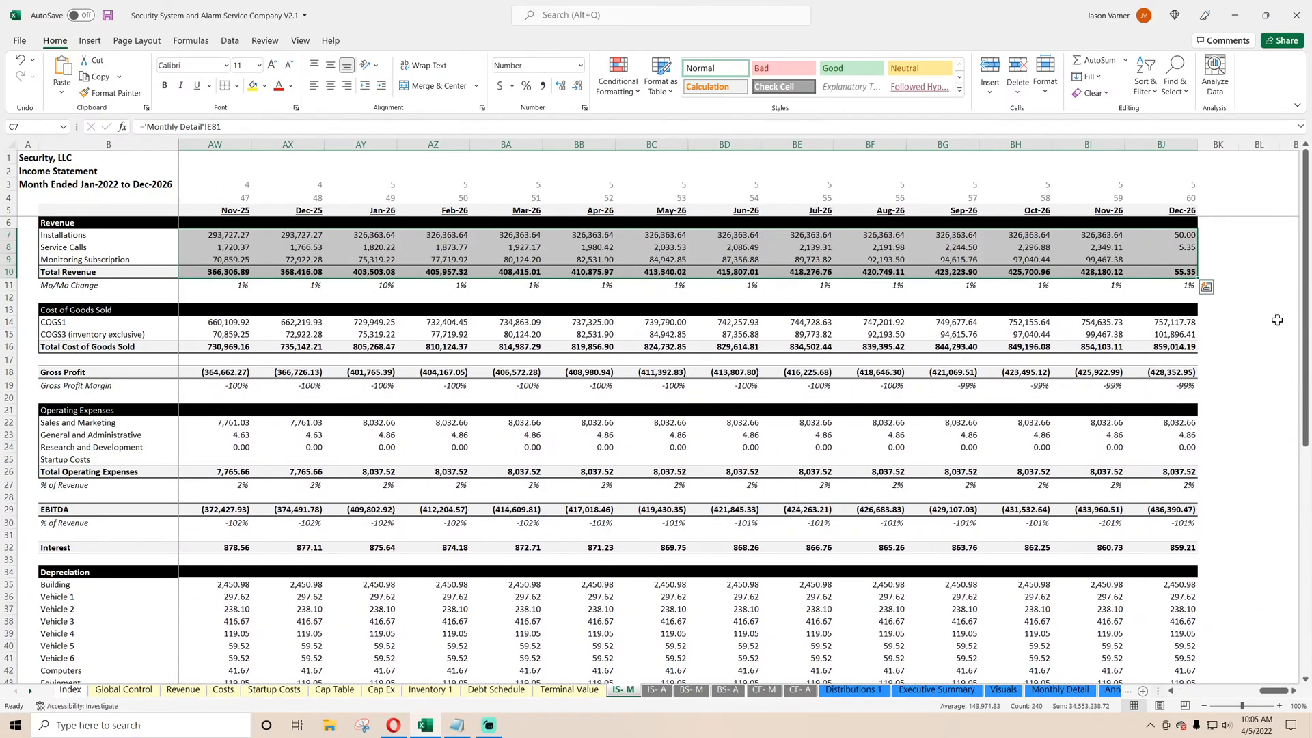
{"action": "left_click", "coordinate": [1174, 272]}
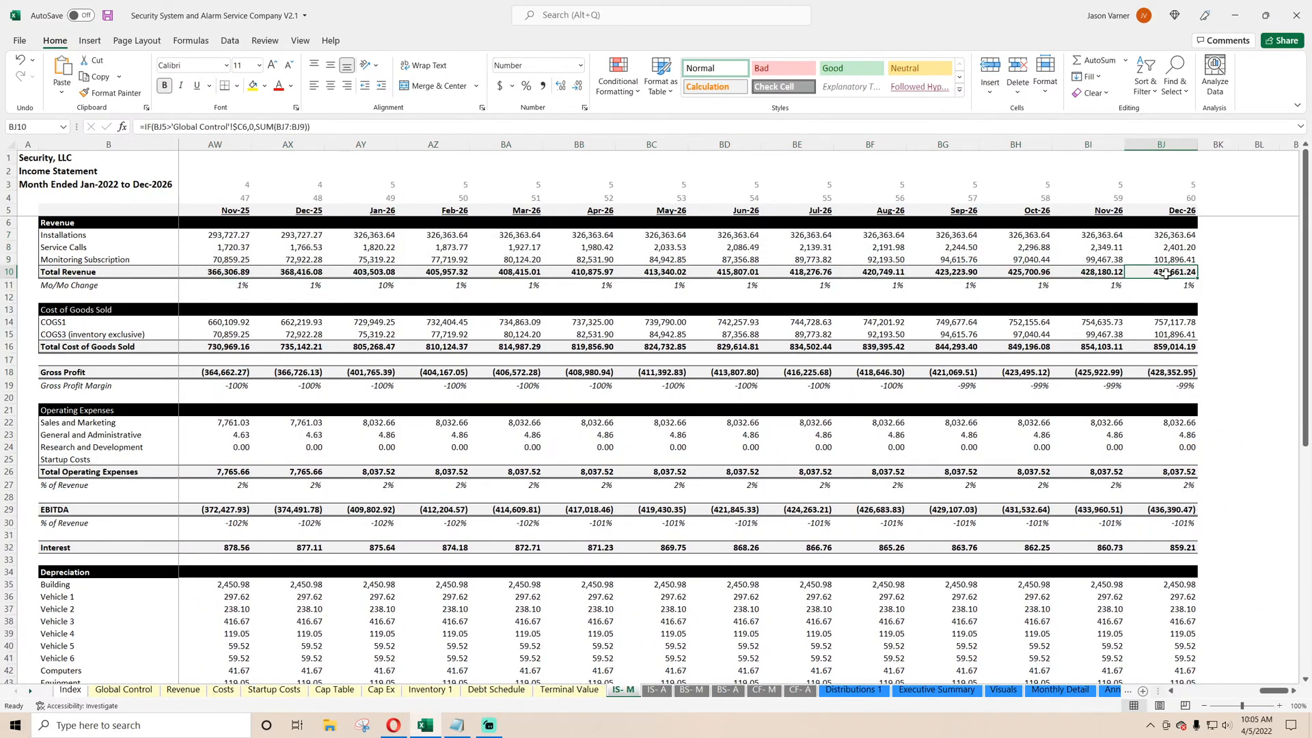
{"action": "left_click_drag", "start_coordinate": [1274, 691], "coordinate": [1177, 696]}
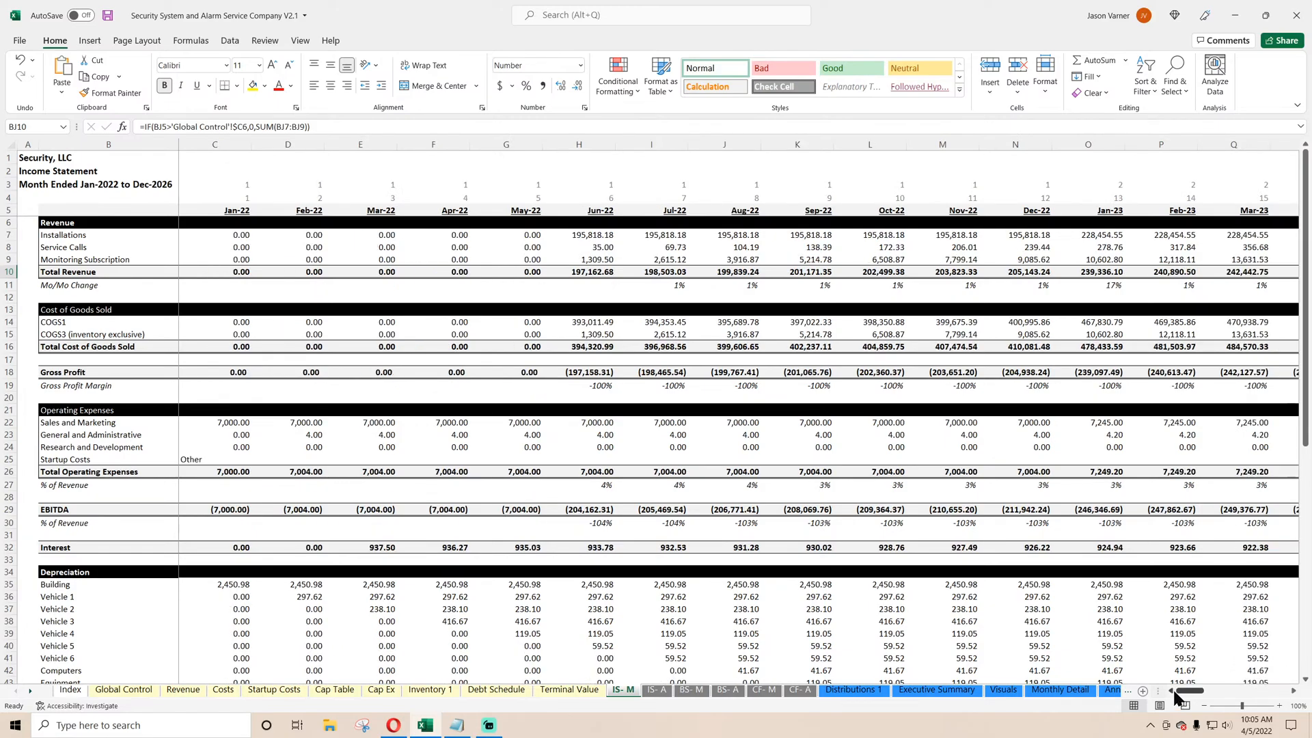
{"action": "left_click", "coordinate": [593, 239]}
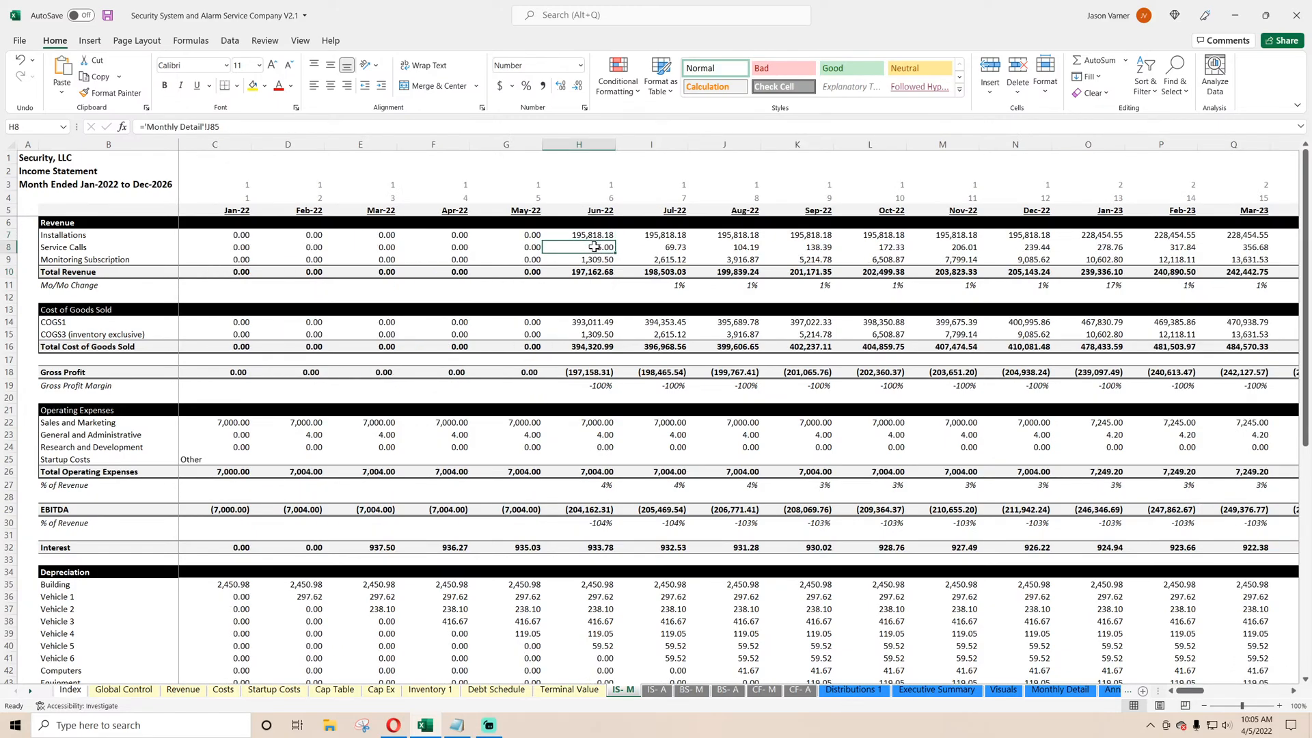
{"action": "left_click", "coordinate": [598, 274]}
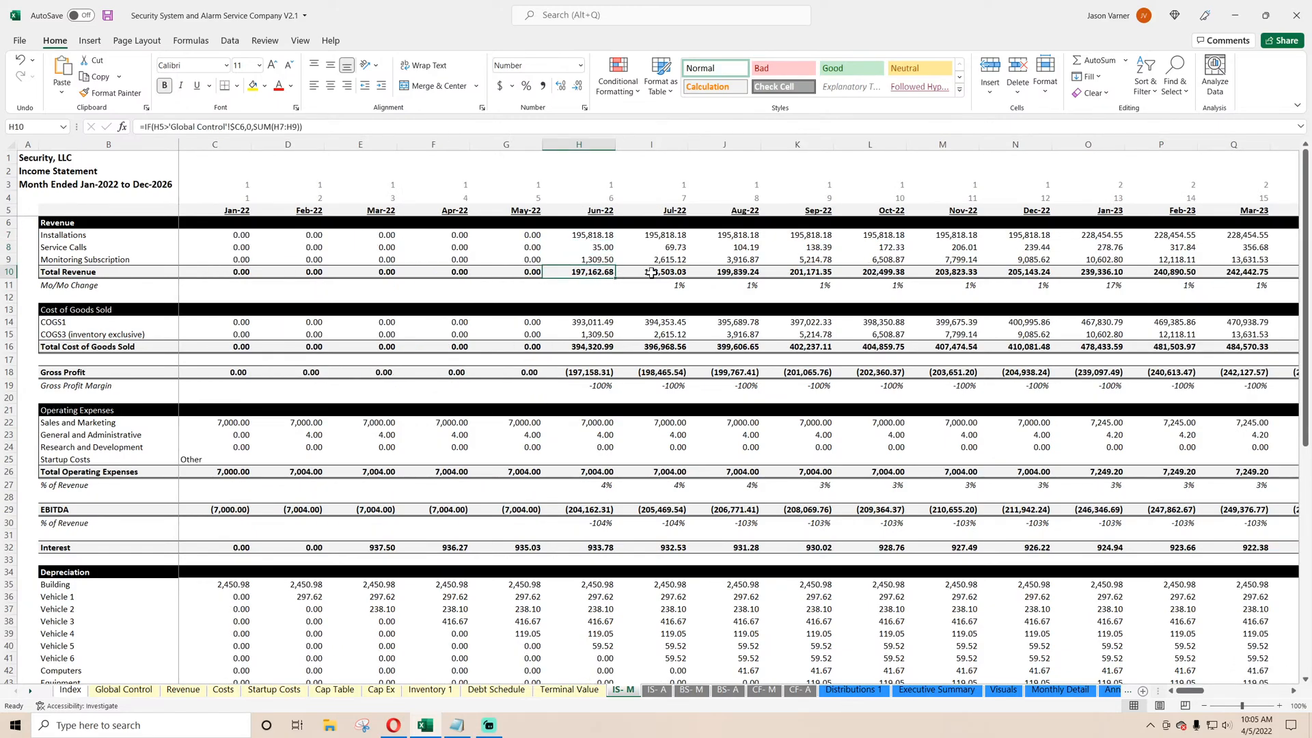
Examine the monitoring costs, equipment purchases and other COGS rows under Cost of Goods Sold on the Monthly Detail sheet.
{"action": "left_click", "coordinate": [1047, 693]}
{"action": "scroll", "coordinate": [463, 489], "scroll_direction": "down", "scroll_amount": 20}
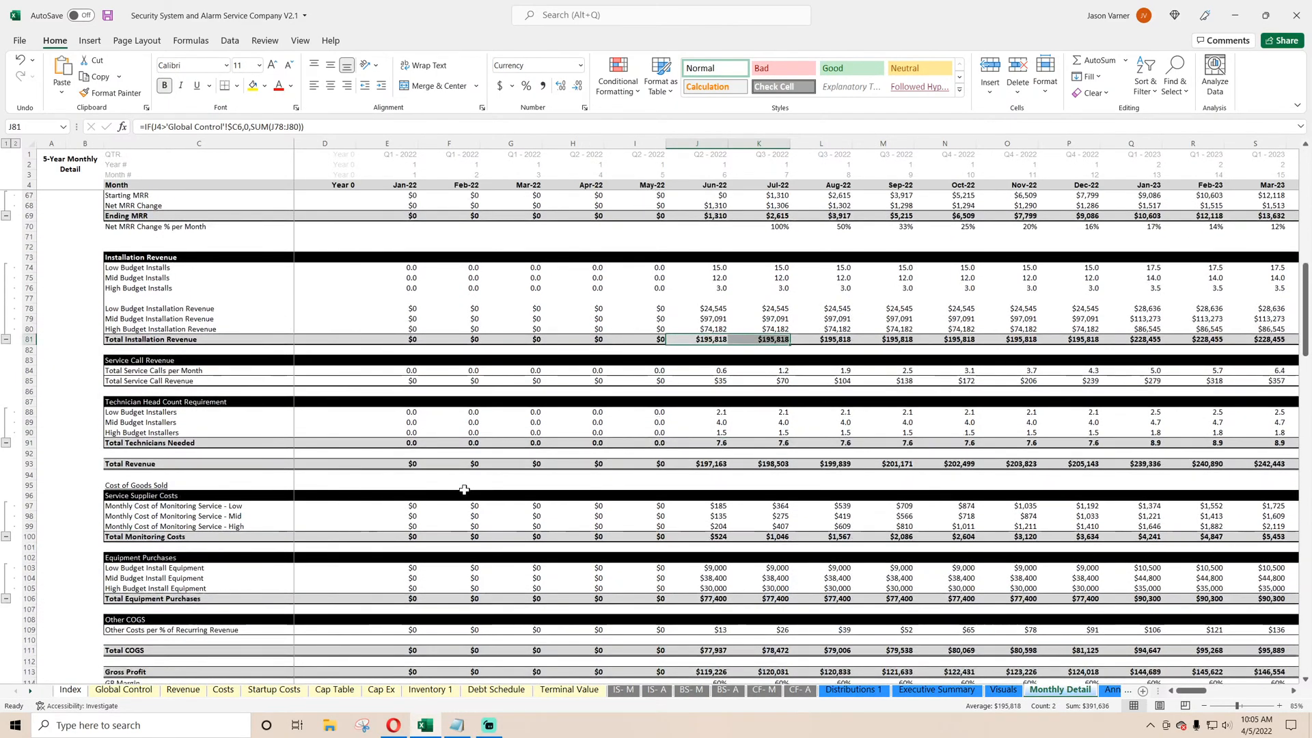
{"action": "scroll", "coordinate": [419, 410], "scroll_direction": "down", "scroll_amount": 4}
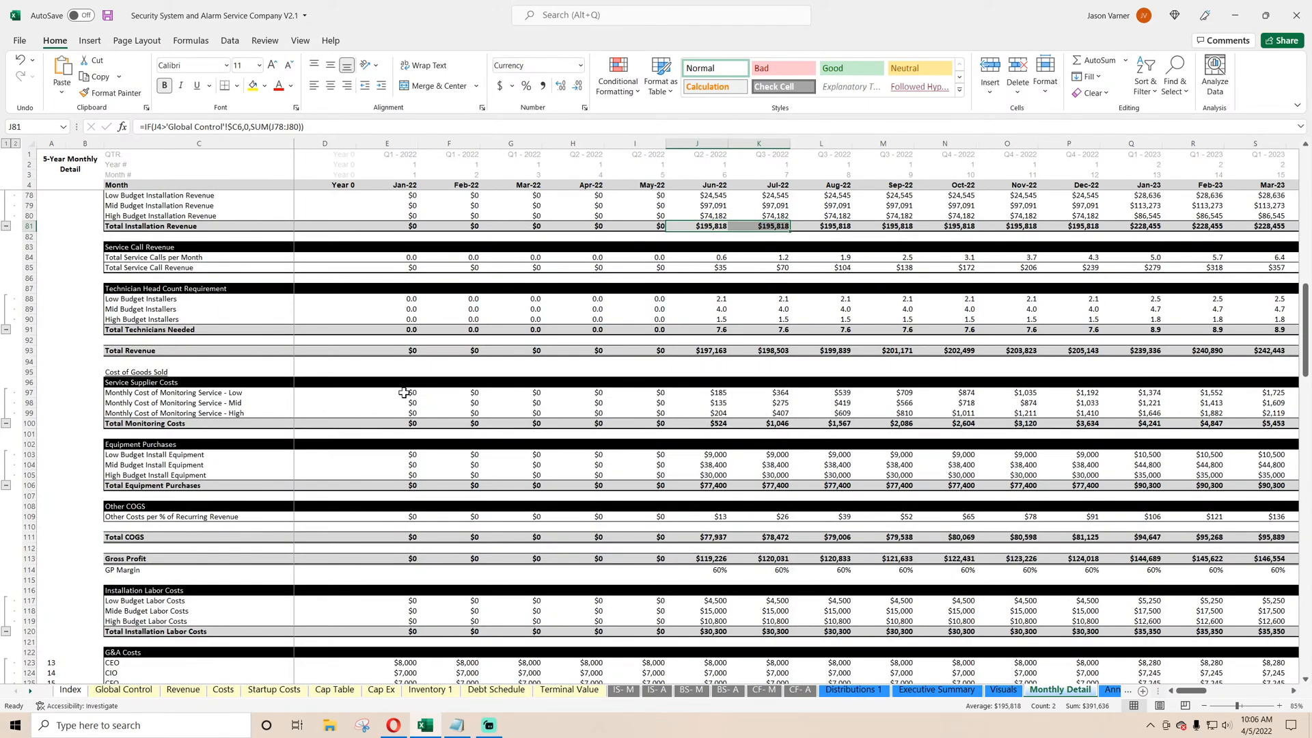
{"action": "left_click_drag", "start_coordinate": [408, 423], "coordinate": [755, 422]}
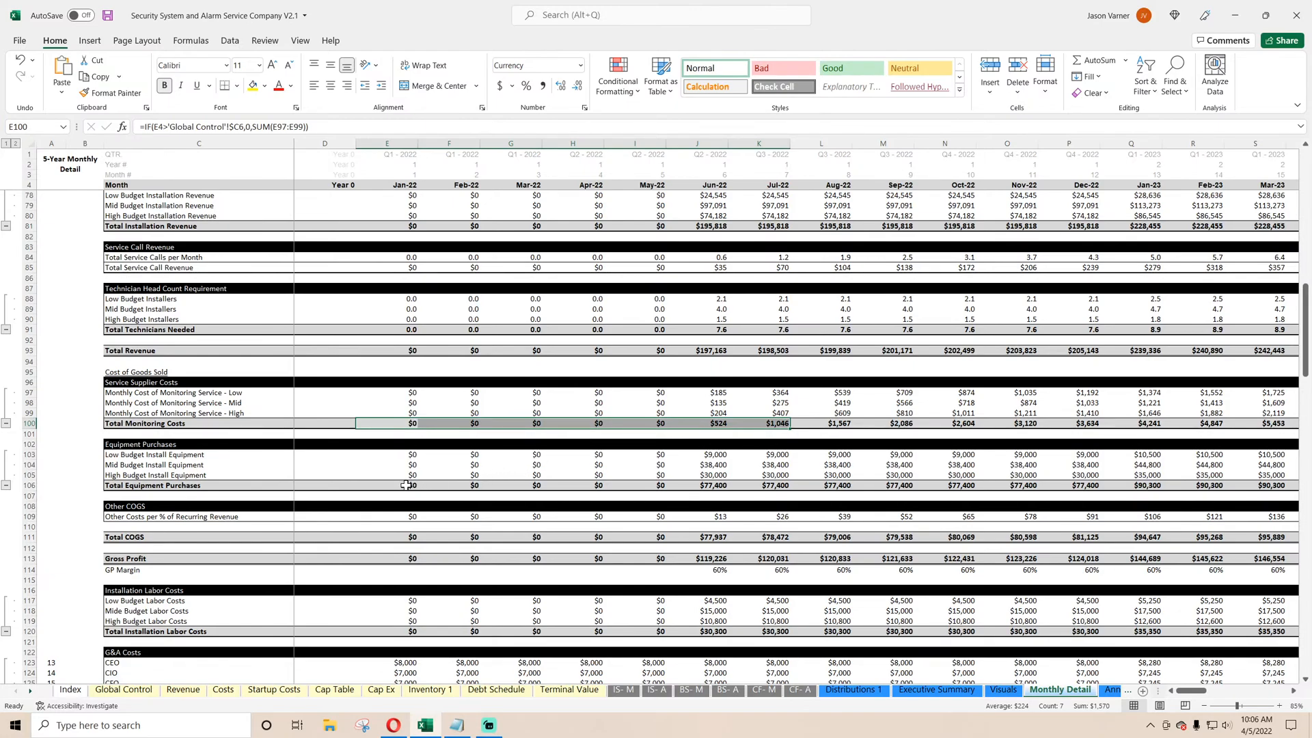
{"action": "left_click_drag", "start_coordinate": [406, 485], "coordinate": [790, 483]}
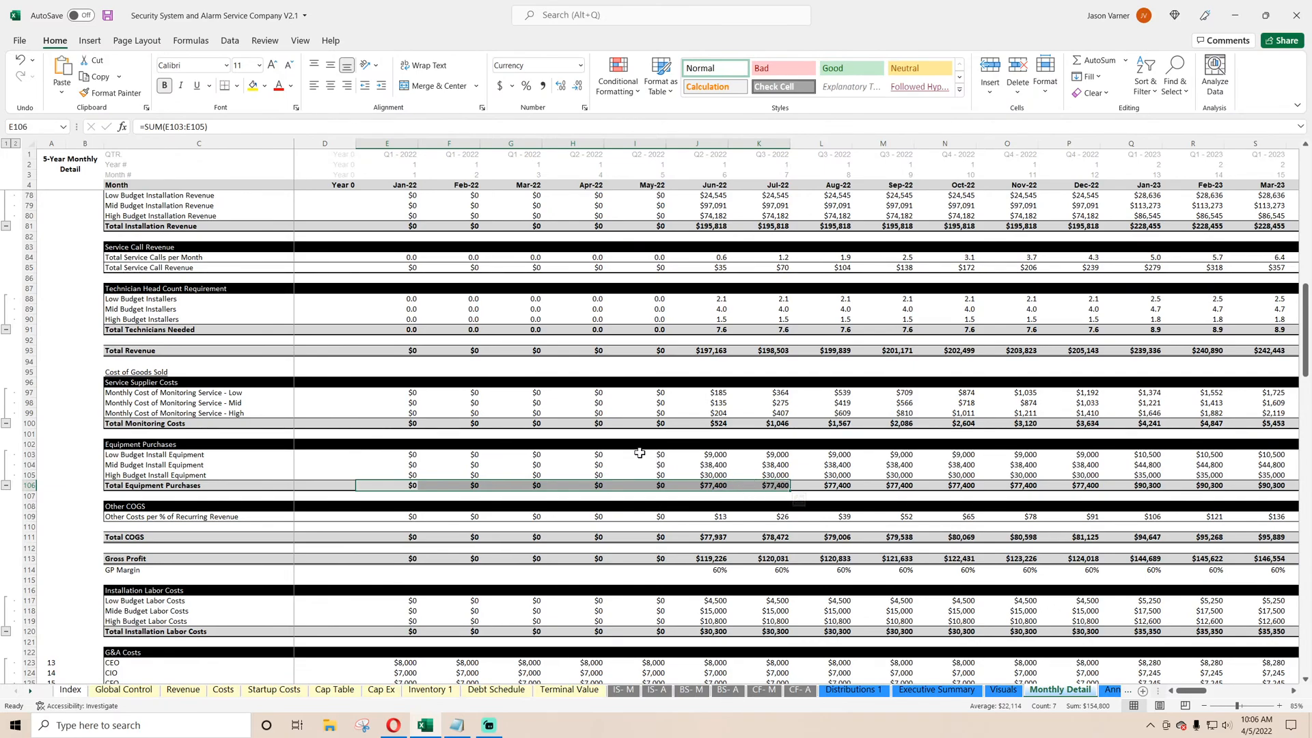
{"action": "scroll", "coordinate": [640, 453], "scroll_direction": "down", "scroll_amount": 4}
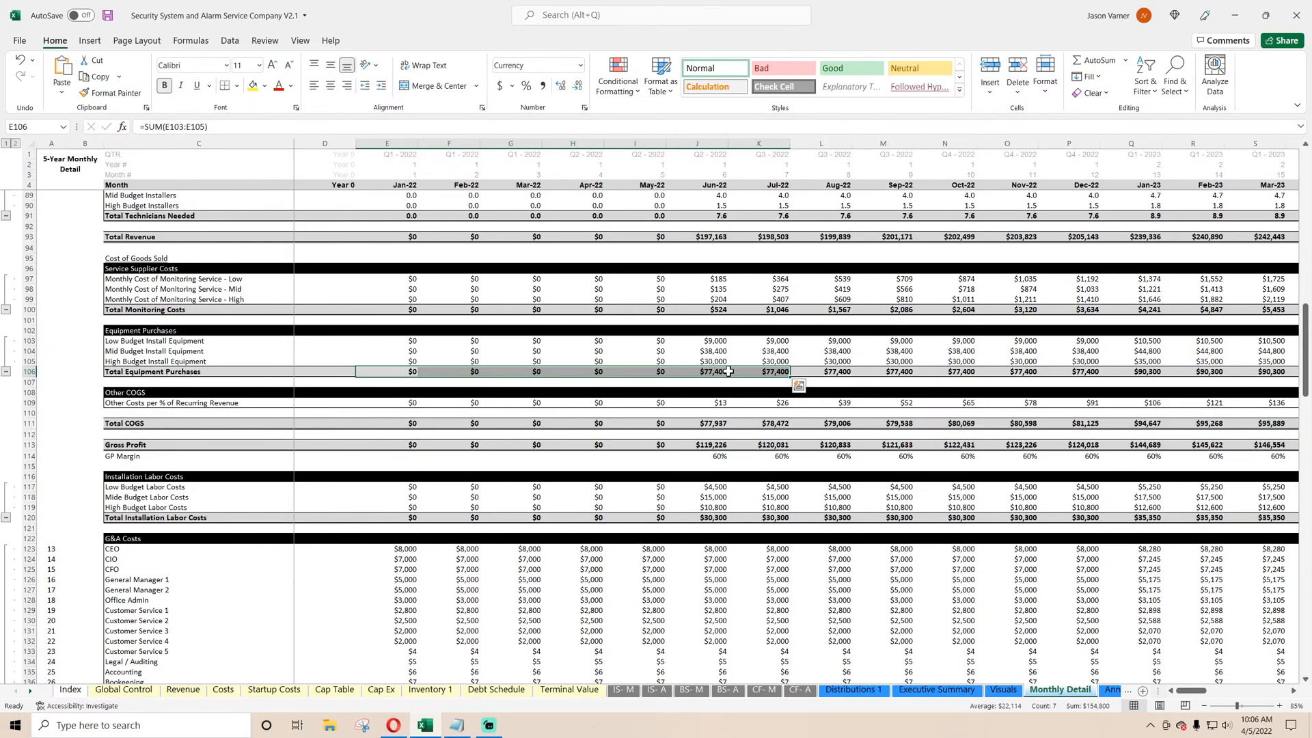
{"action": "left_click_drag", "start_coordinate": [723, 371], "coordinate": [404, 366]}
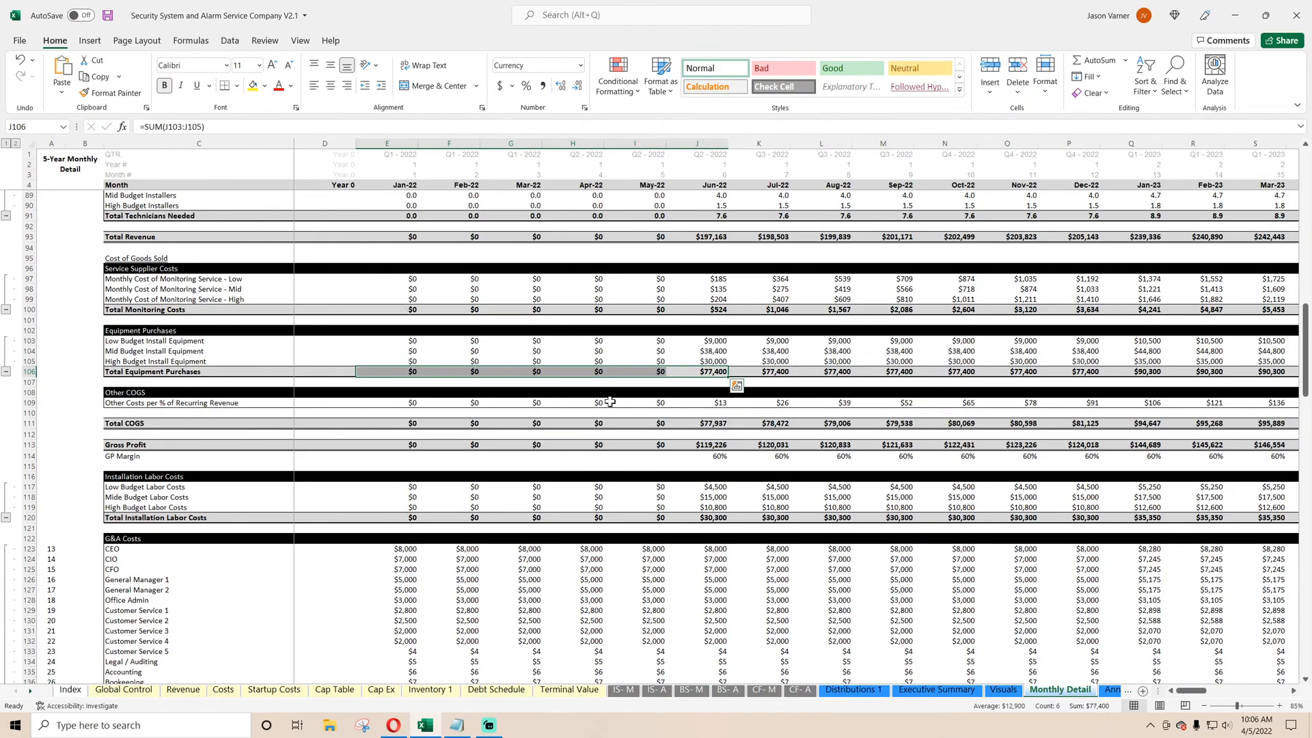
{"action": "left_click", "coordinate": [720, 408]}
Link the Jan-22 COGS3 cell on the IS- M sheet to January's Total Equipment Purchases on the Monthly Detail sheet.
{"action": "left_click", "coordinate": [622, 688]}
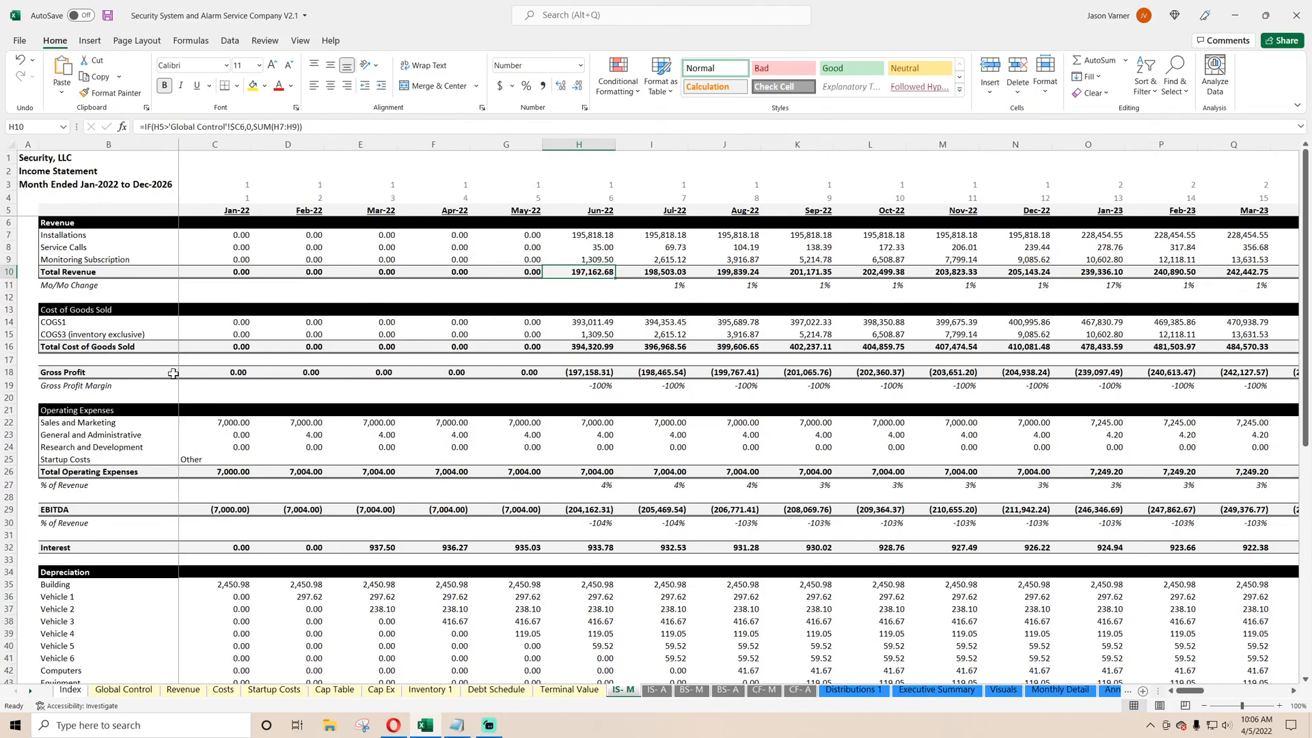
{"action": "left_click_drag", "start_coordinate": [76, 335], "coordinate": [3, 336]}
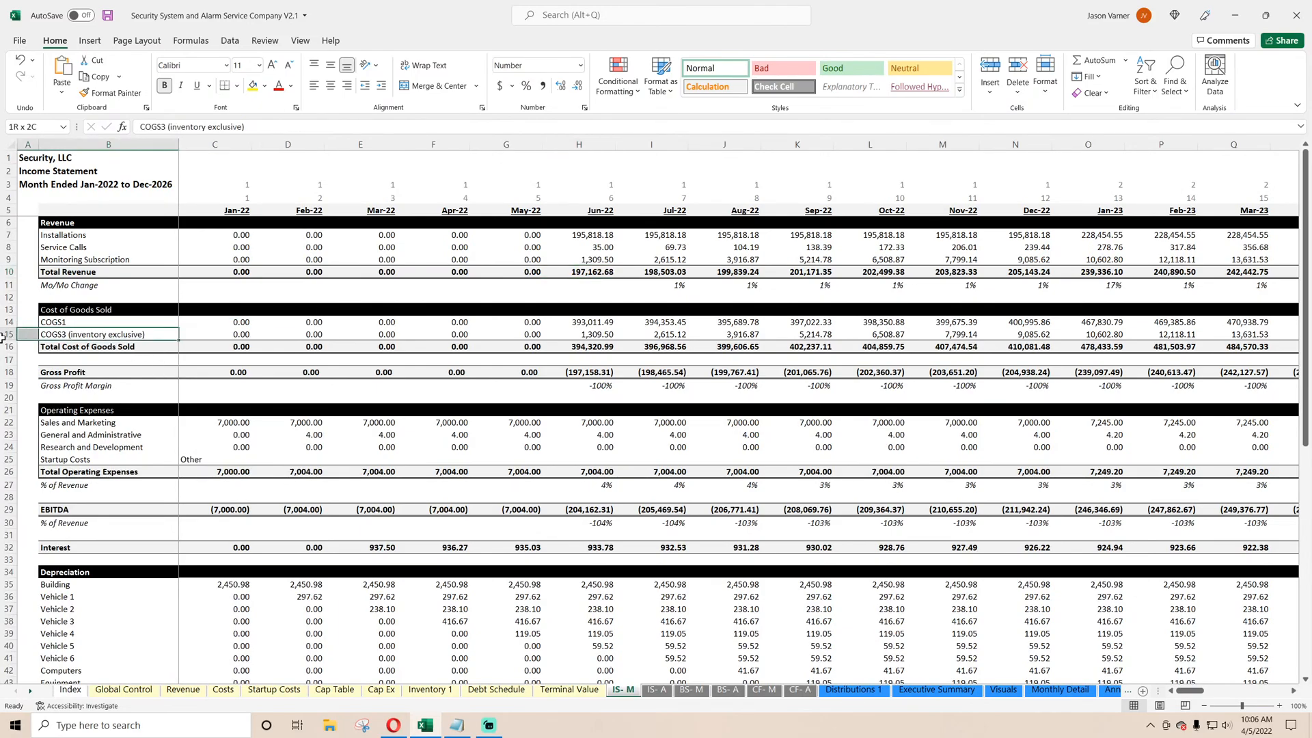
{"action": "left_click", "coordinate": [231, 335]}
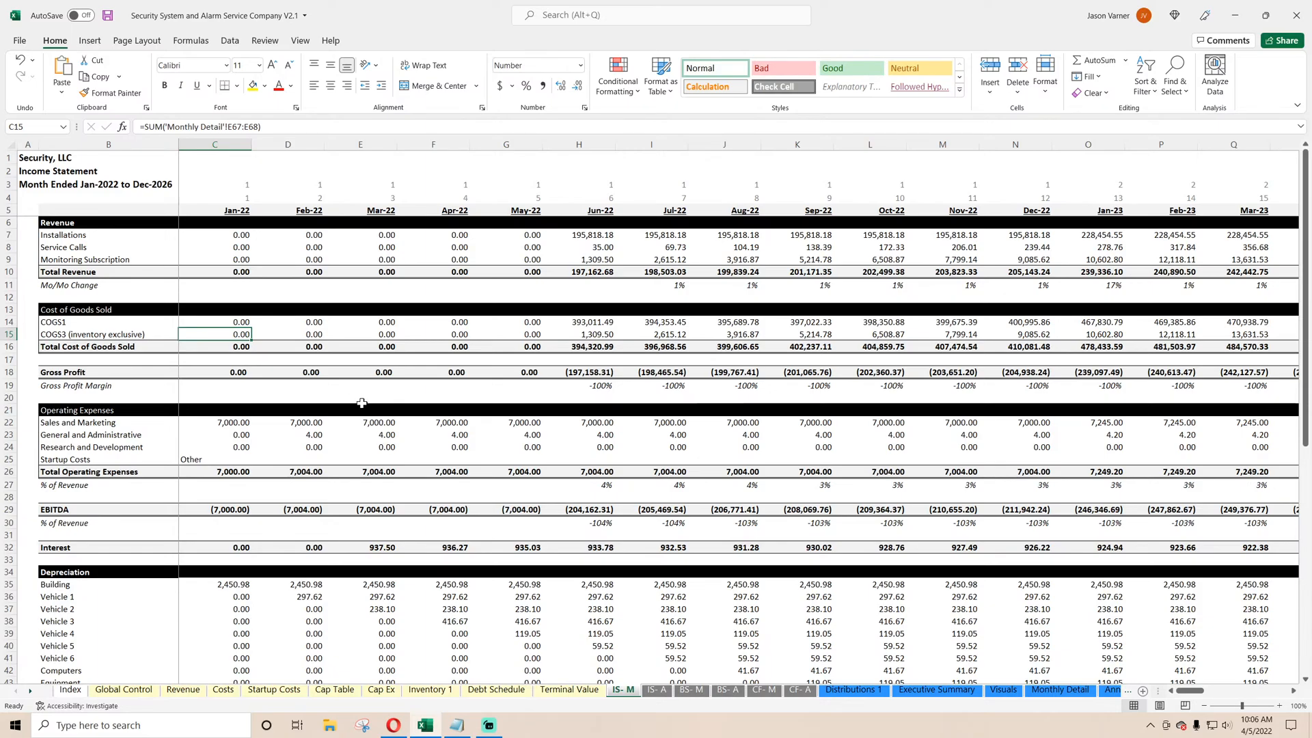
{"action": "type", "text": "="}
{"action": "left_click", "coordinate": [1060, 689]}
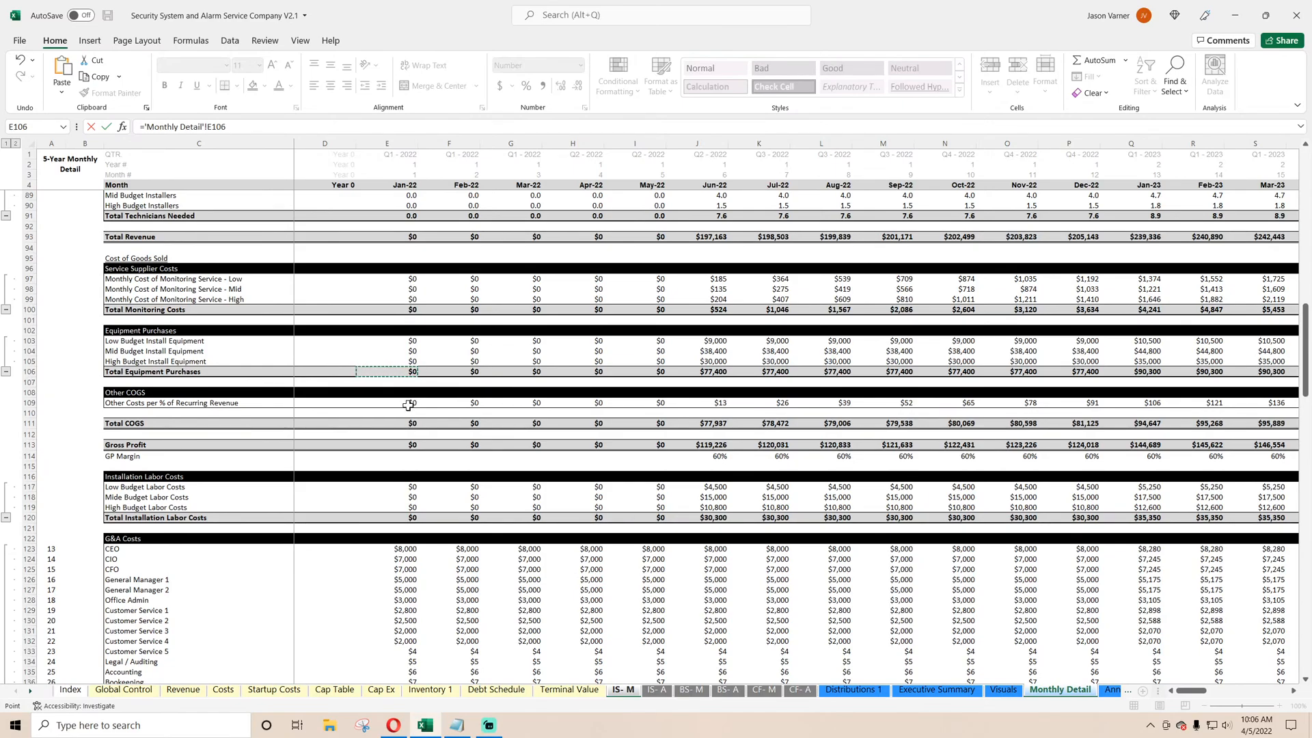
{"action": "key", "text": "Return"}
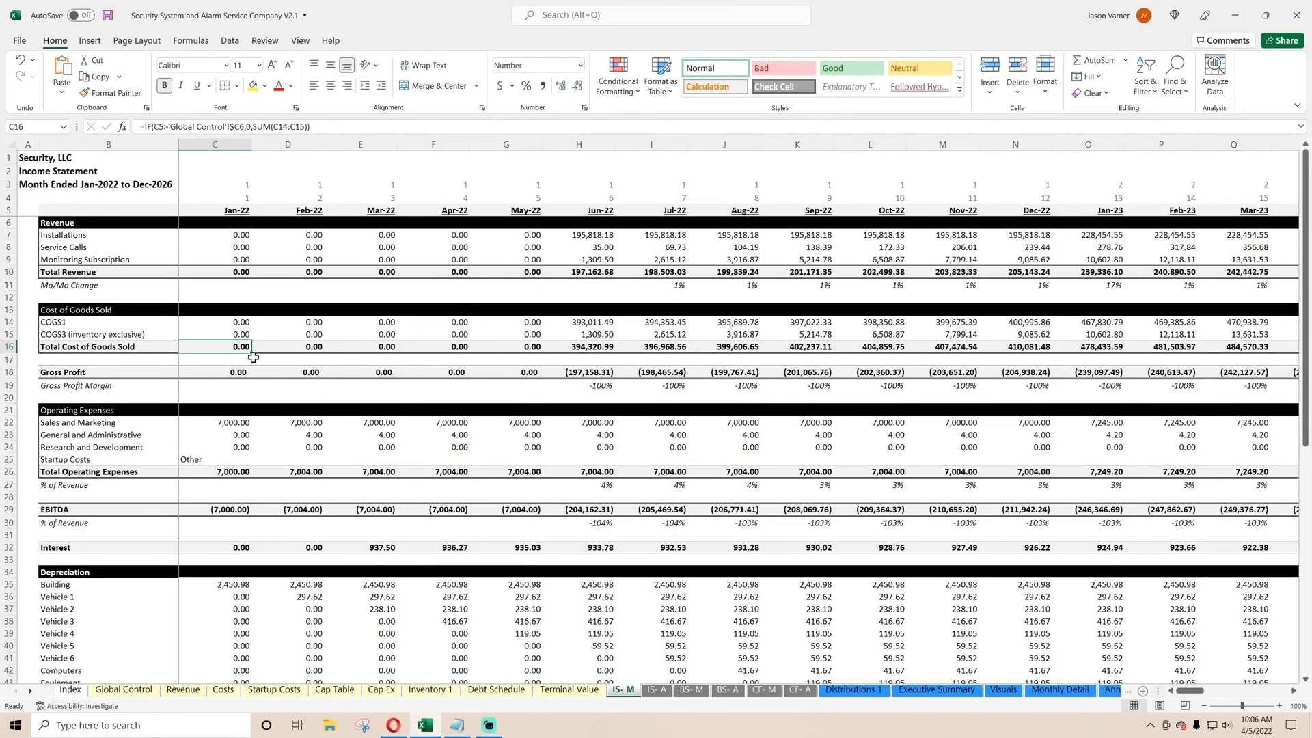
Select the COGS1 label in the Cost of Goods Sold section.
{"action": "left_click", "coordinate": [76, 322]}
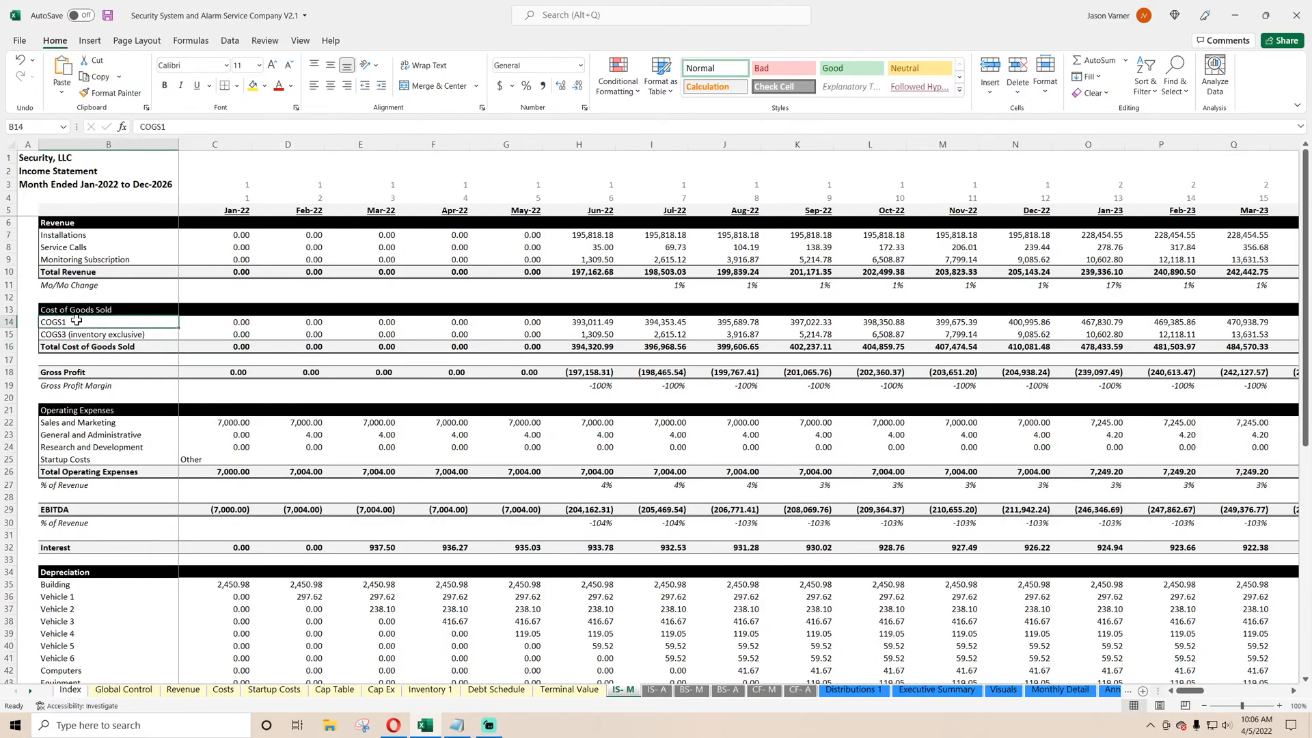